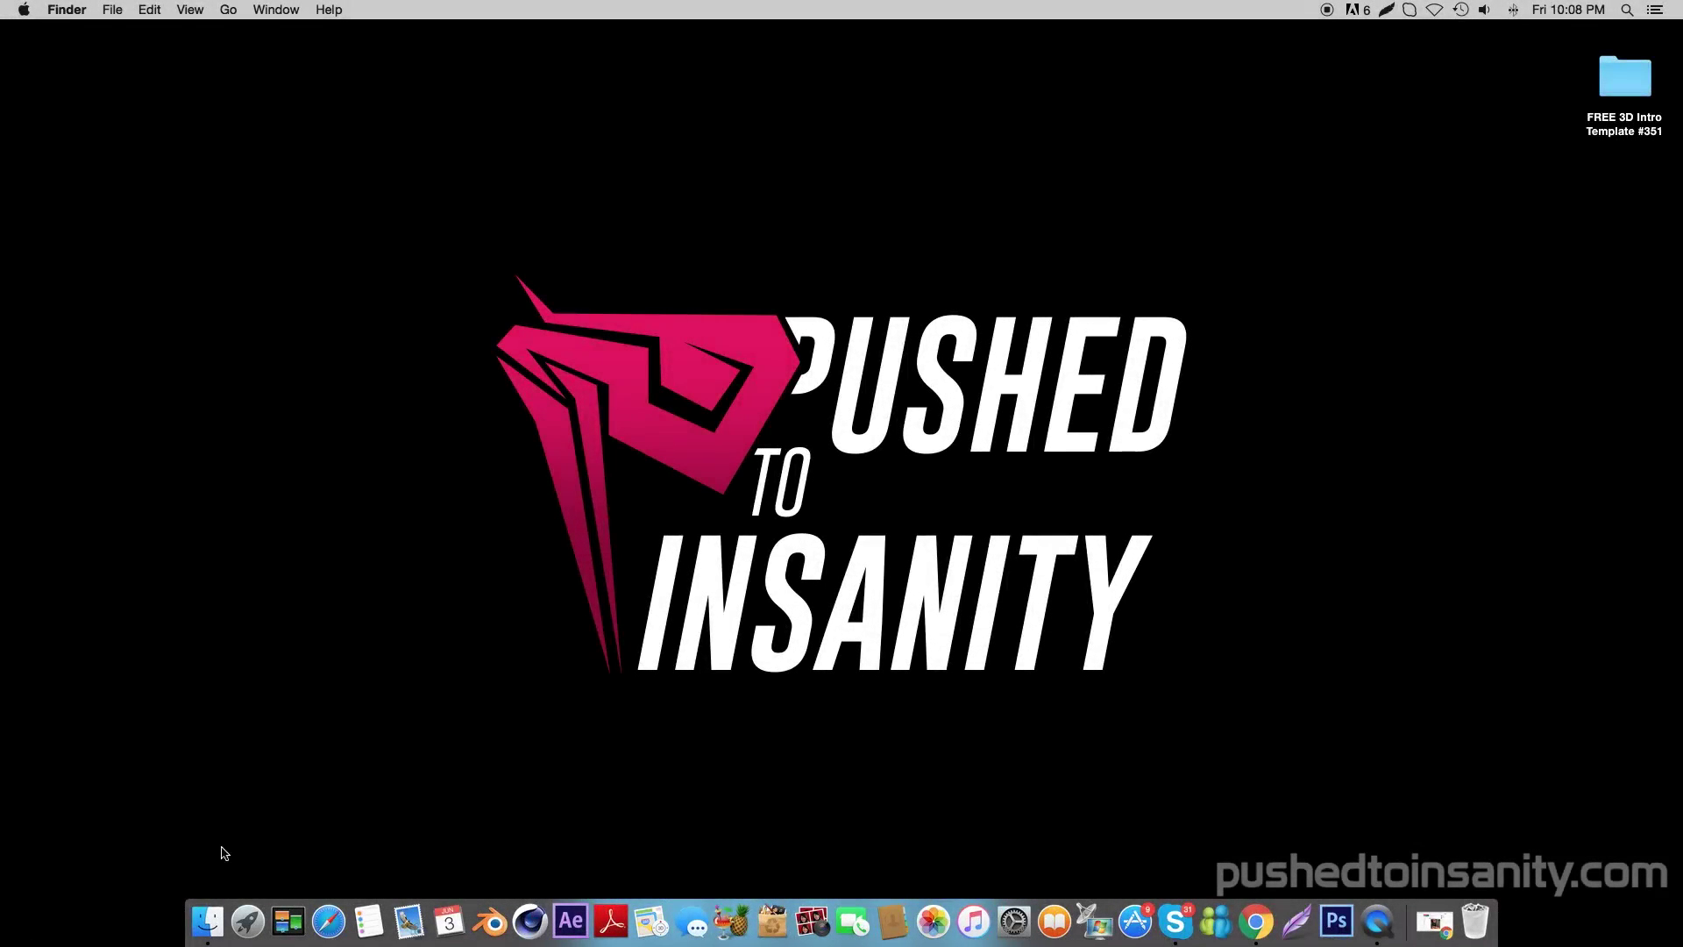
- Open C4D Part.c4d from the FREE 3D Intro Template #351 folder in Cinema 4D, then minimise Finder
{"action": "double_click", "coordinate": [1637, 99]}
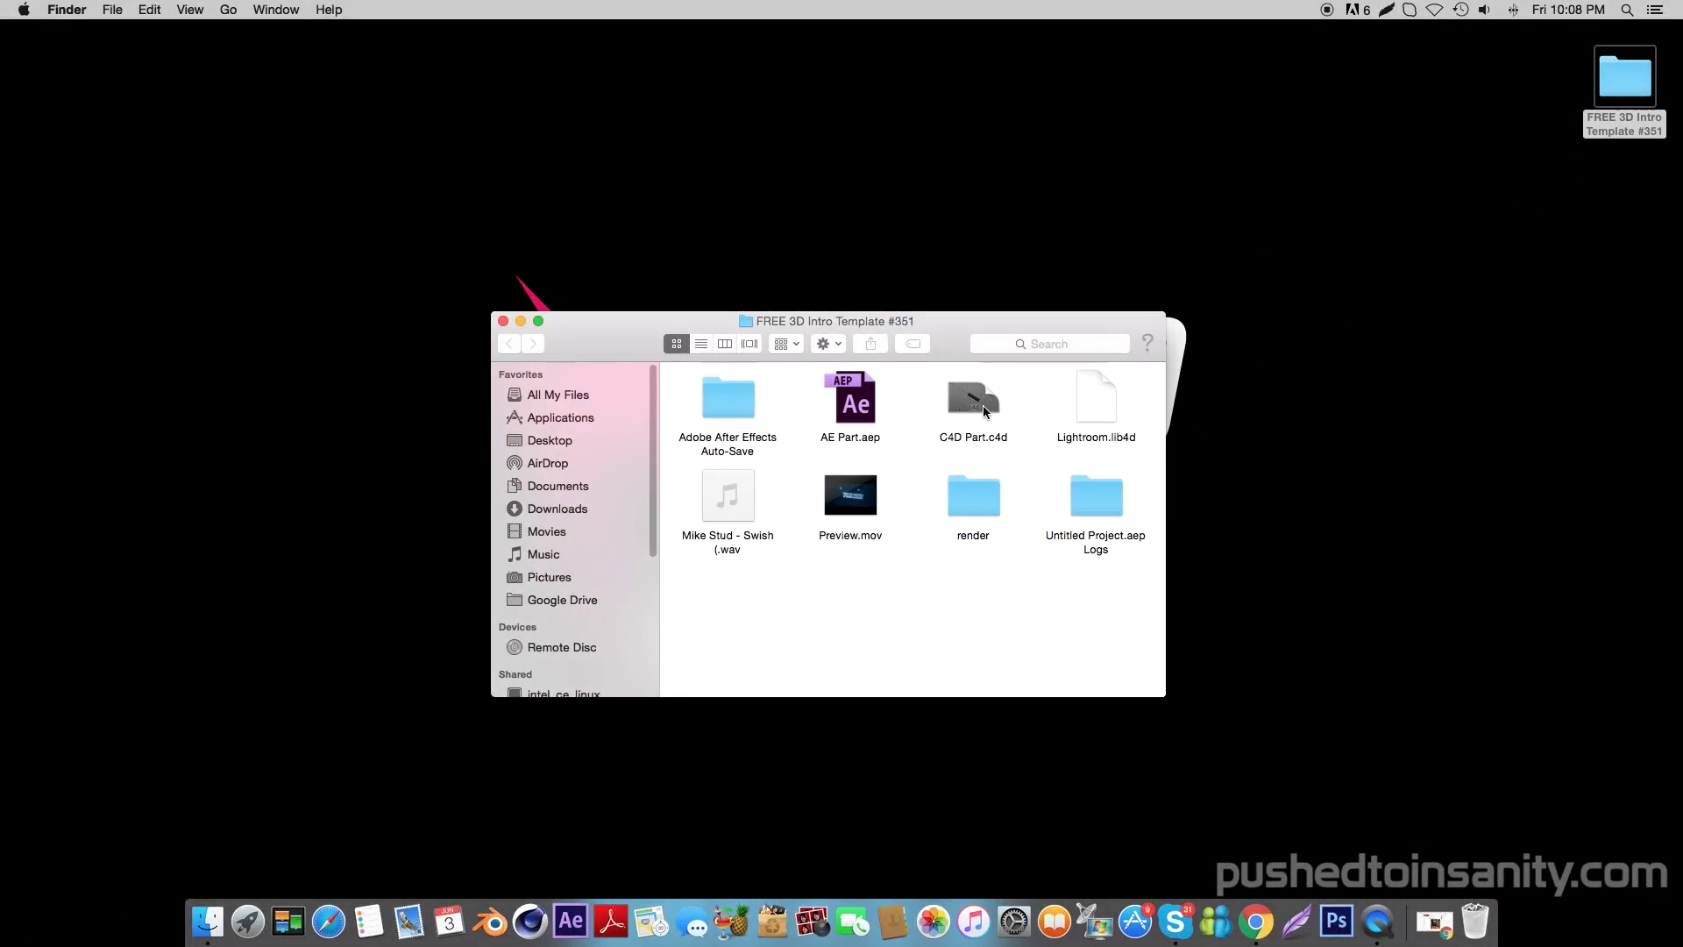
{"action": "double_click", "coordinate": [989, 402]}
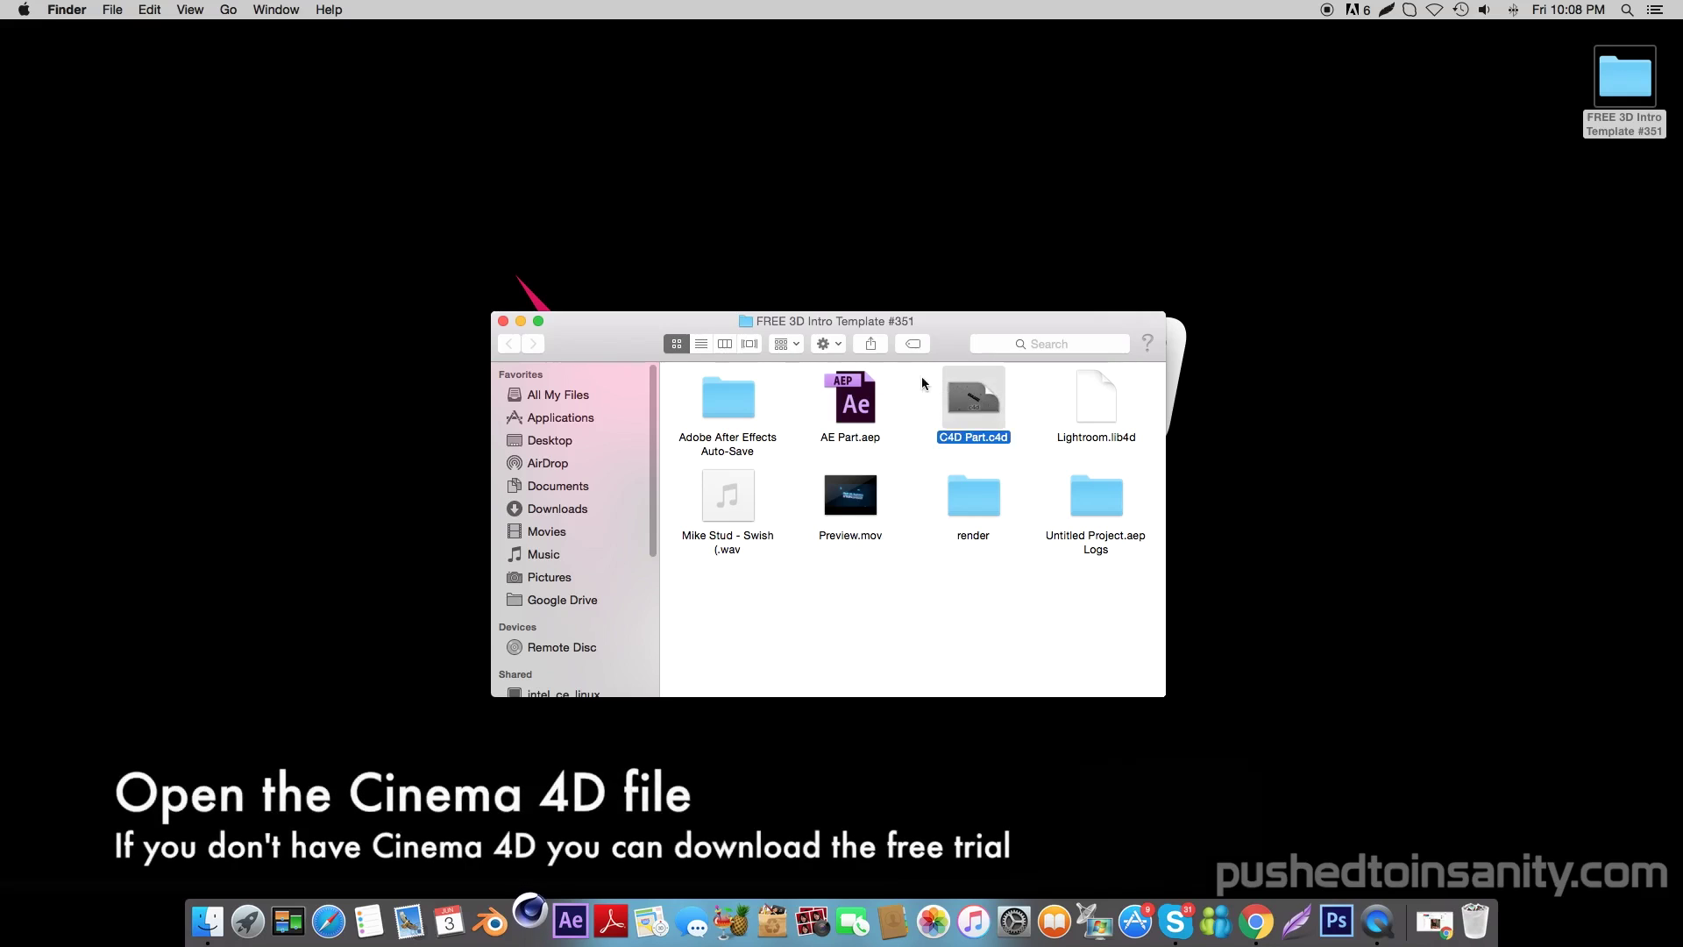
{"action": "left_click", "coordinate": [519, 322]}
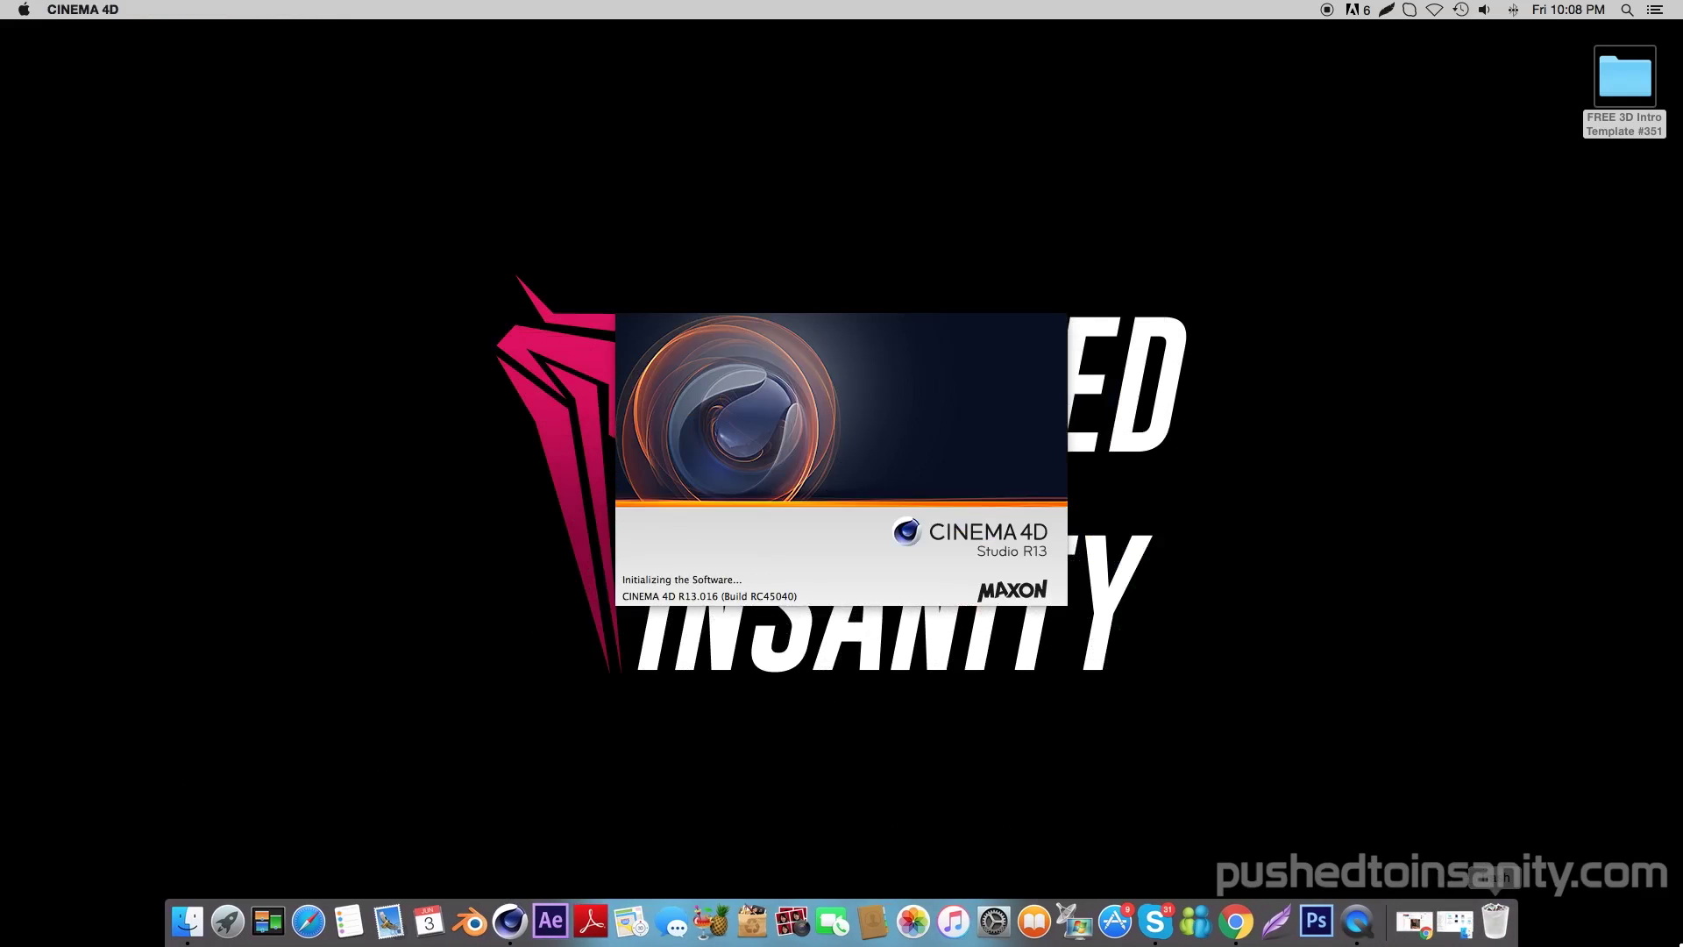
- Render a preview of the current view and dismiss the missing-texture warning
{"action": "left_click", "coordinate": [1495, 877]}
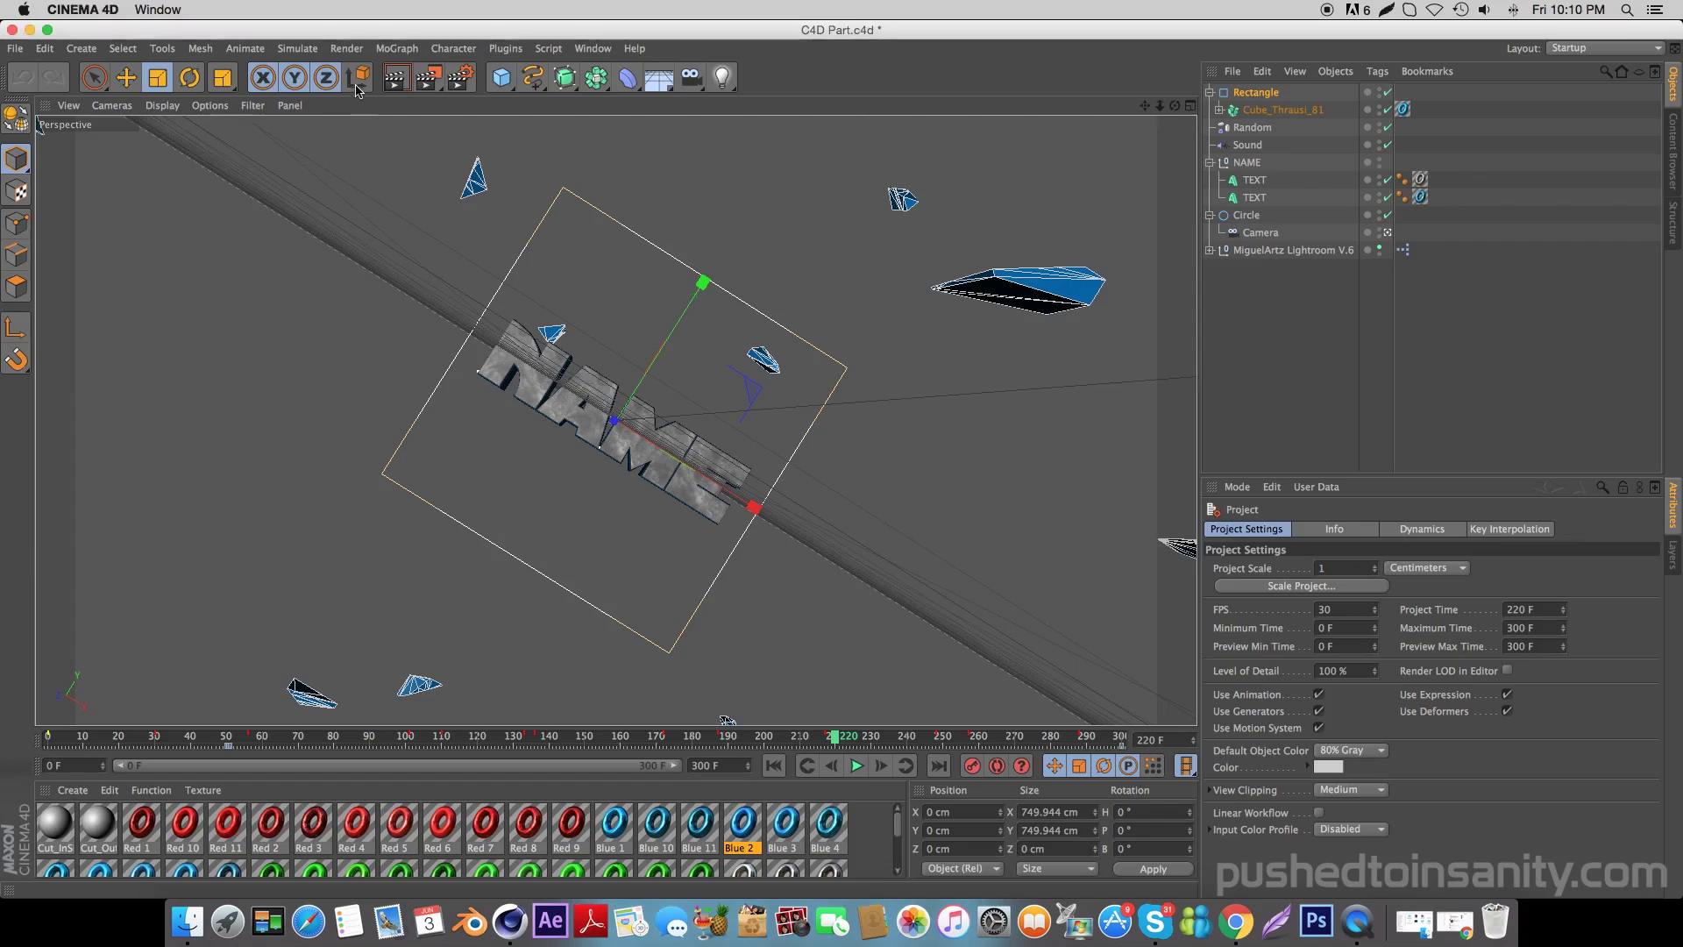
{"action": "left_click", "coordinate": [392, 82]}
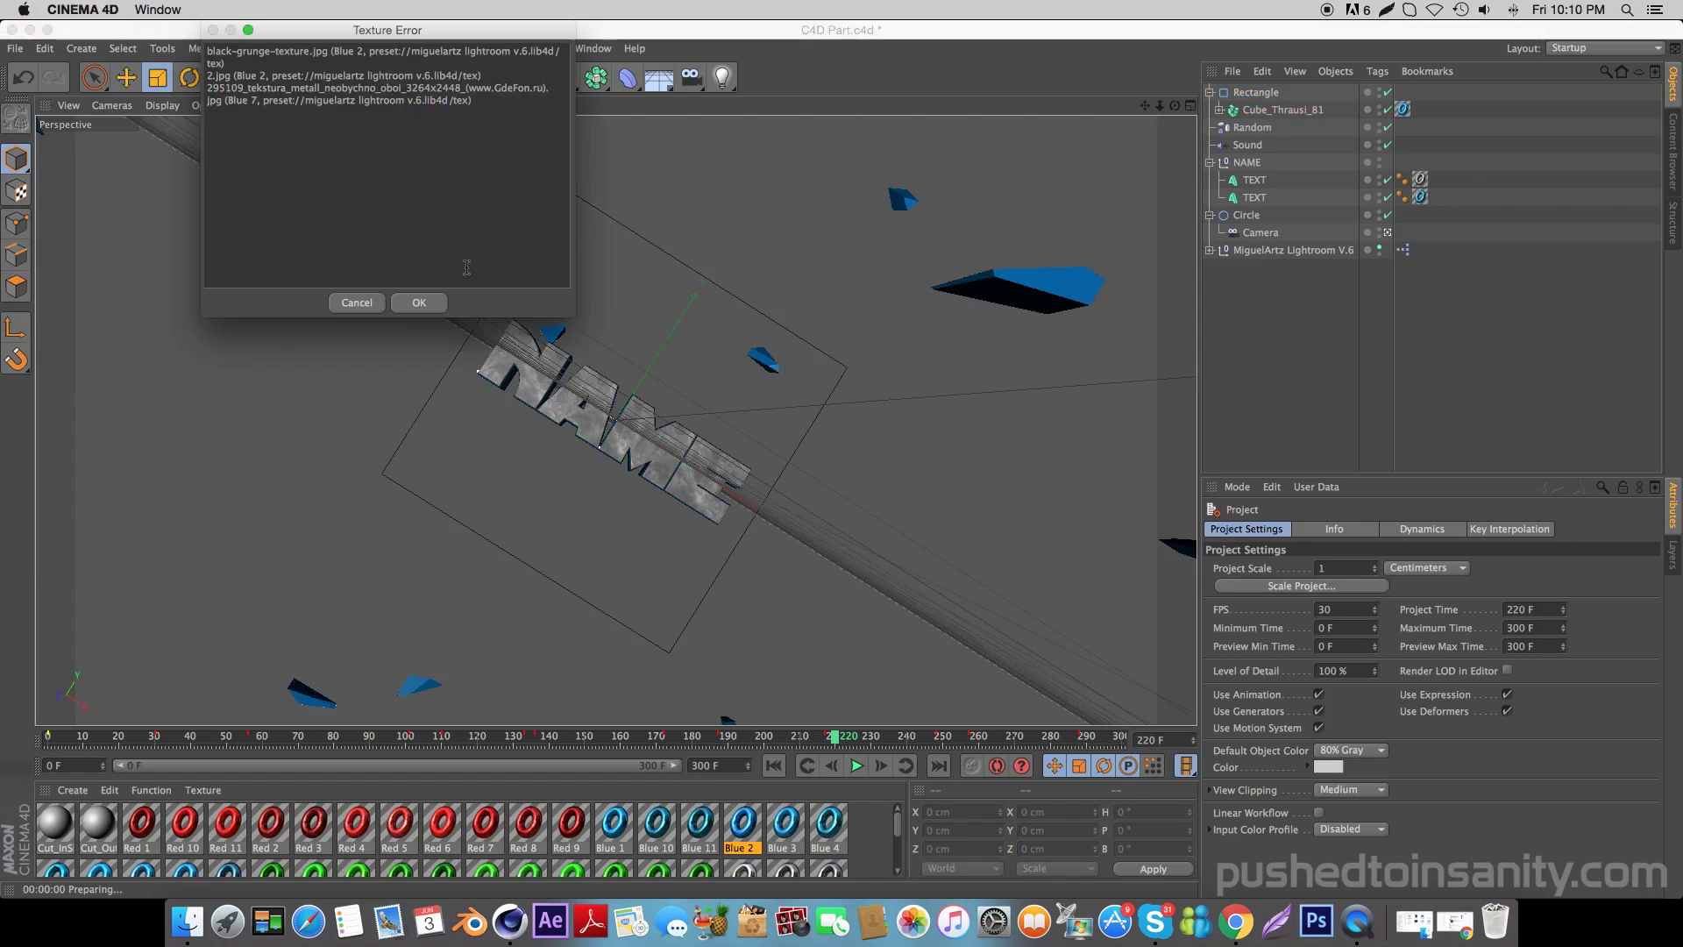
{"action": "left_click", "coordinate": [422, 302]}
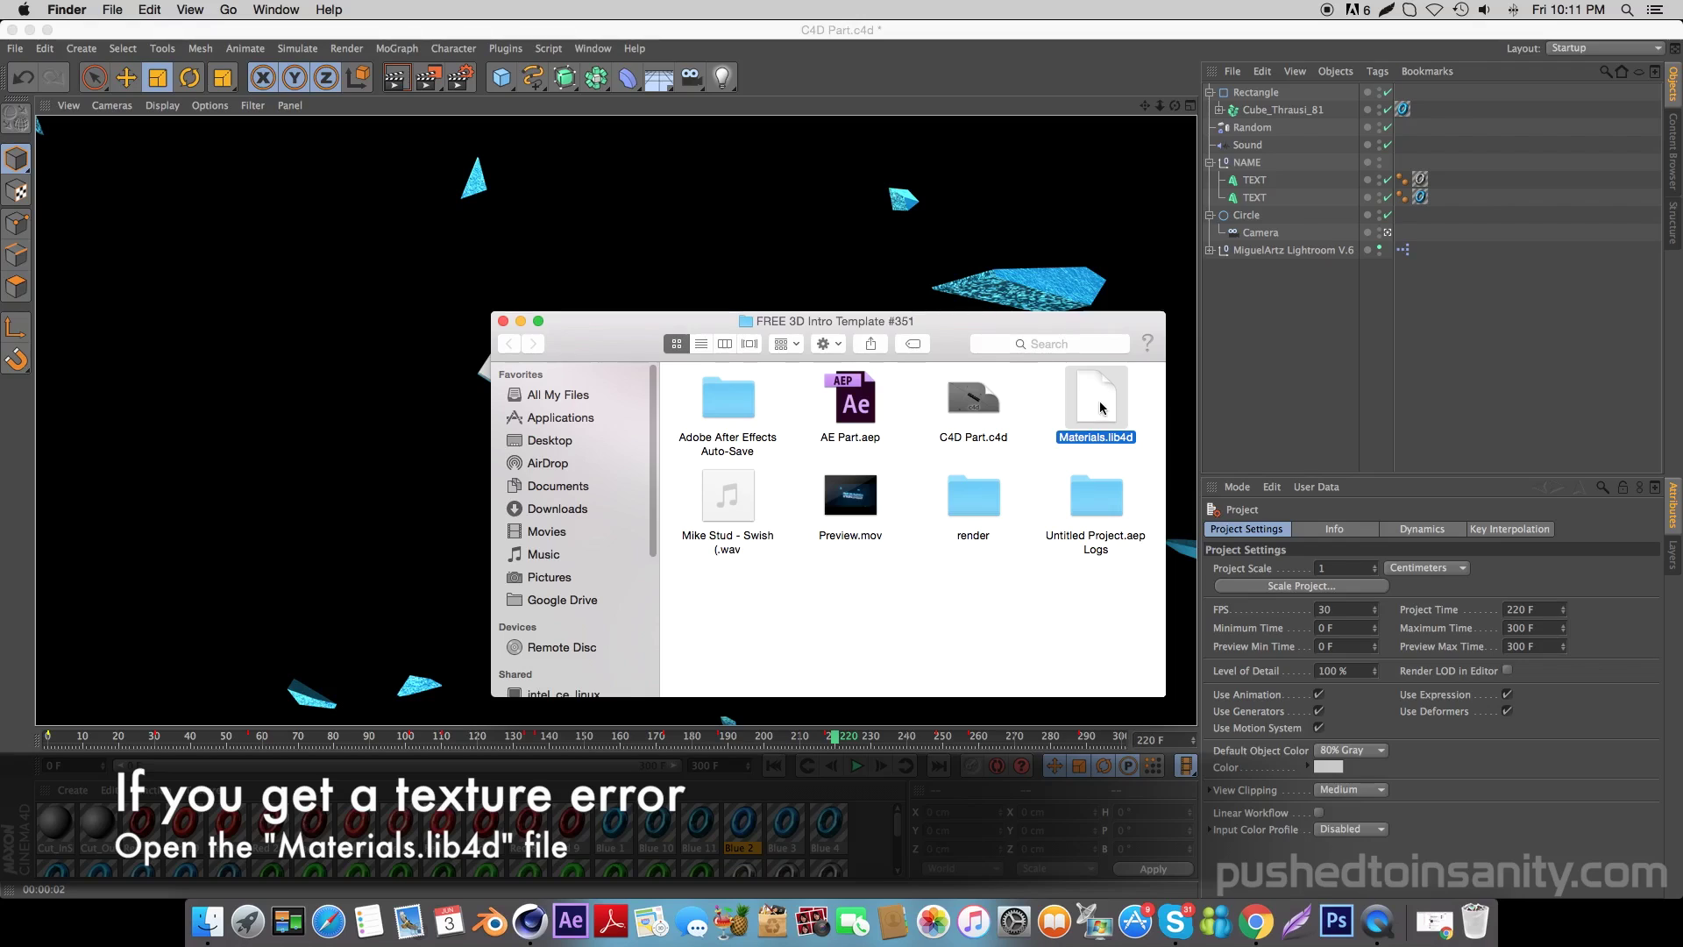
- Load the Materials.lib4d library, close the Content Browser and scrub back to an earlier frame
{"action": "double_click", "coordinate": [1101, 407]}
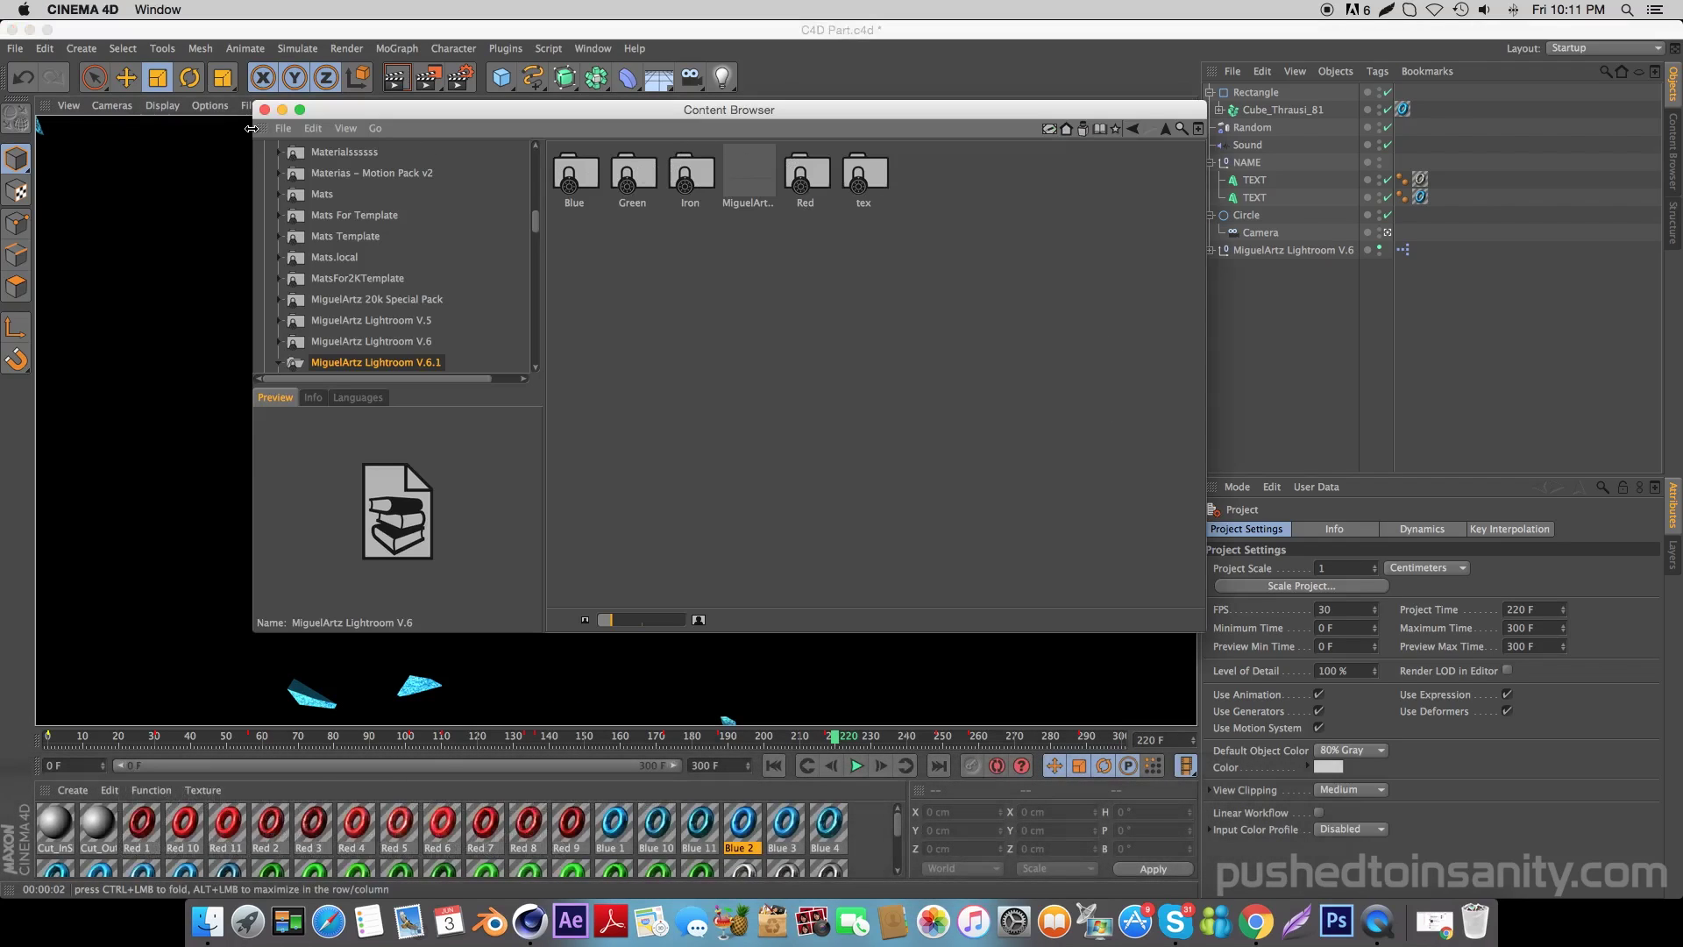
{"action": "left_click", "coordinate": [264, 110]}
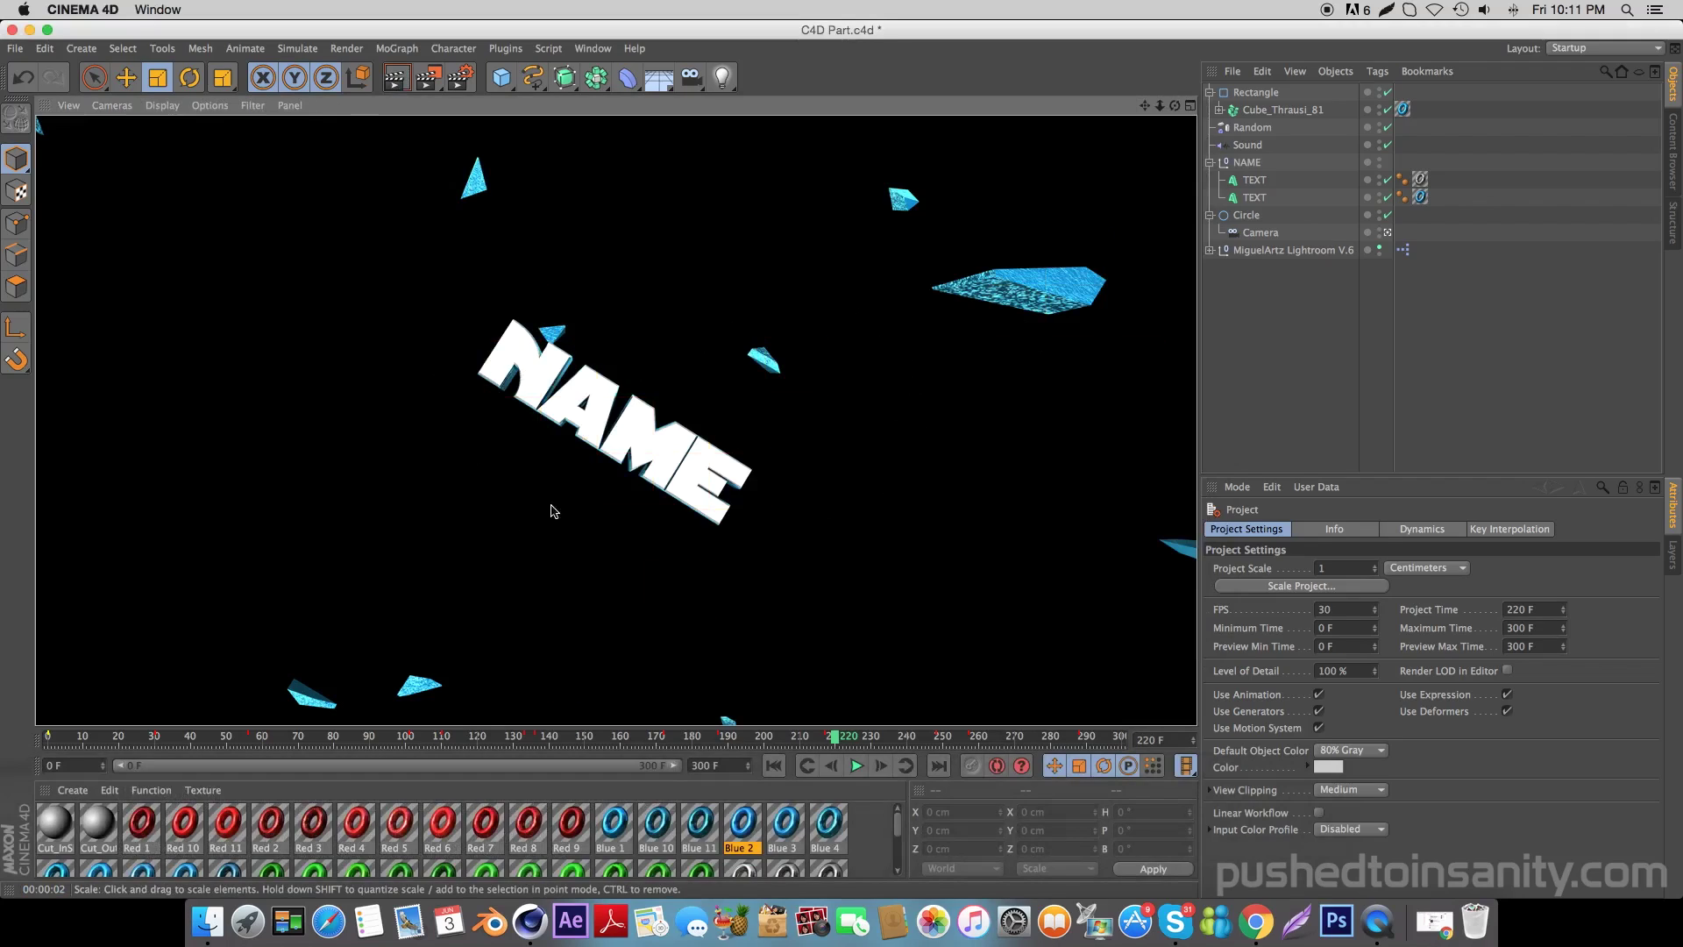
{"action": "mouse_move", "coordinate": [627, 740]}
{"action": "left_mouse_down"}
{"action": "mouse_move", "coordinate": [316, 741]}
{"action": "mouse_move", "coordinate": [320, 706]}
{"action": "left_mouse_up"}
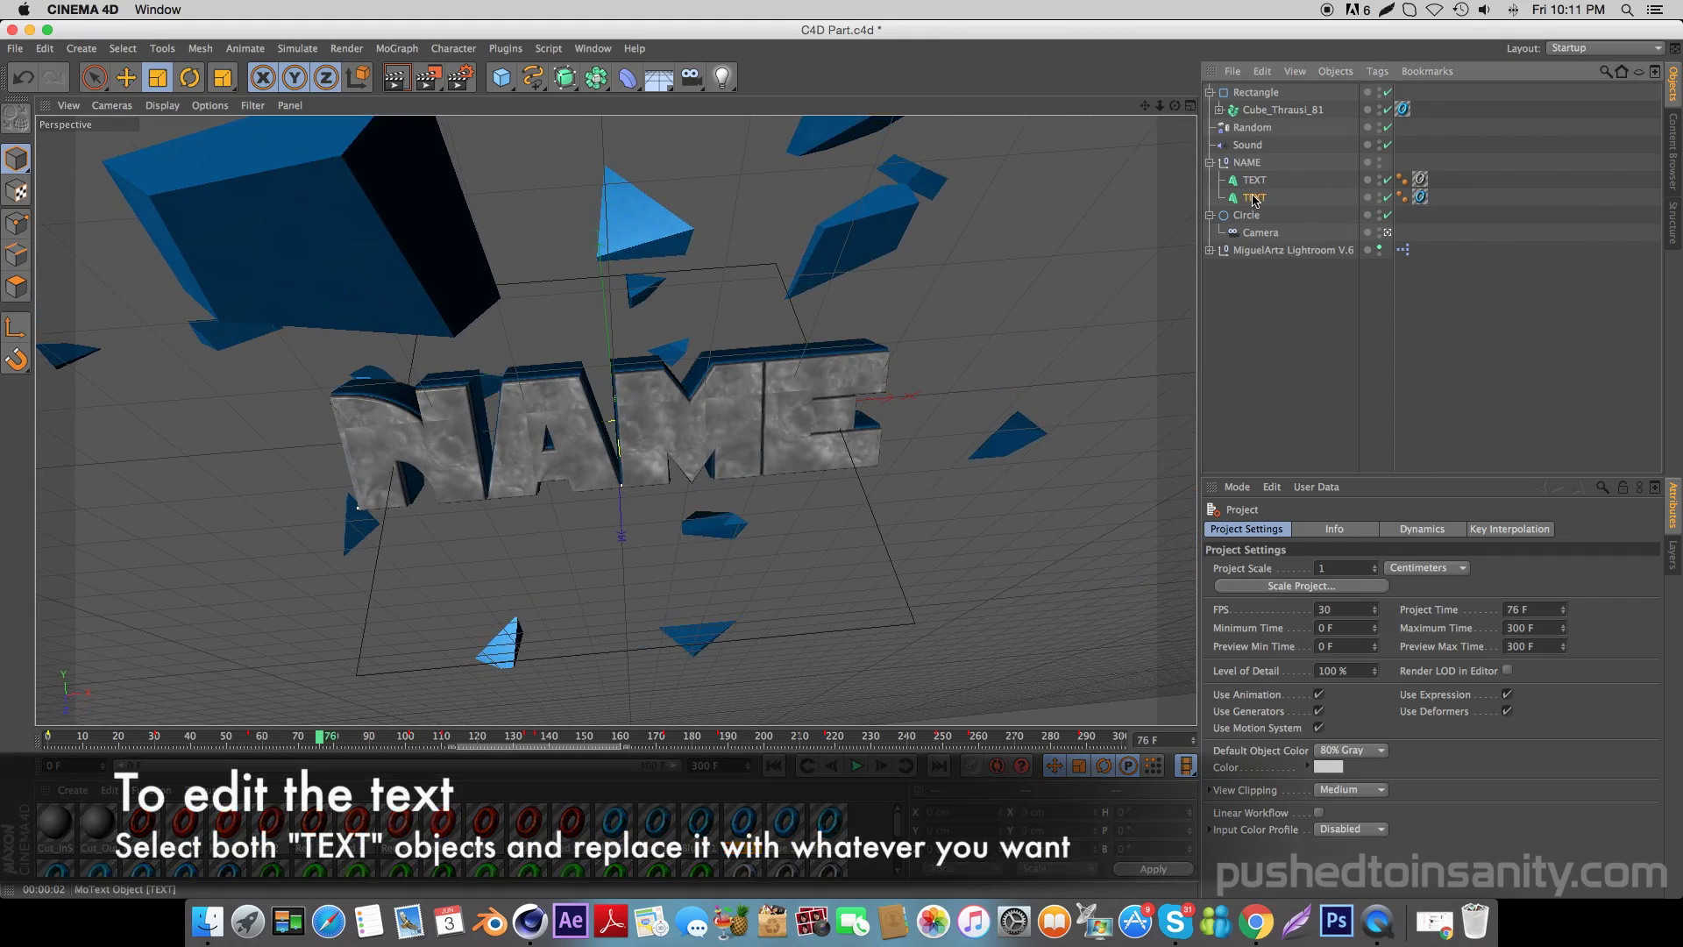
- Change both TEXT objects from NAME to INSANITY and render a preview of the title
{"action": "left_click", "coordinate": [1253, 180], "text": "ctrl"}
{"action": "left_click", "coordinate": [1285, 609]}
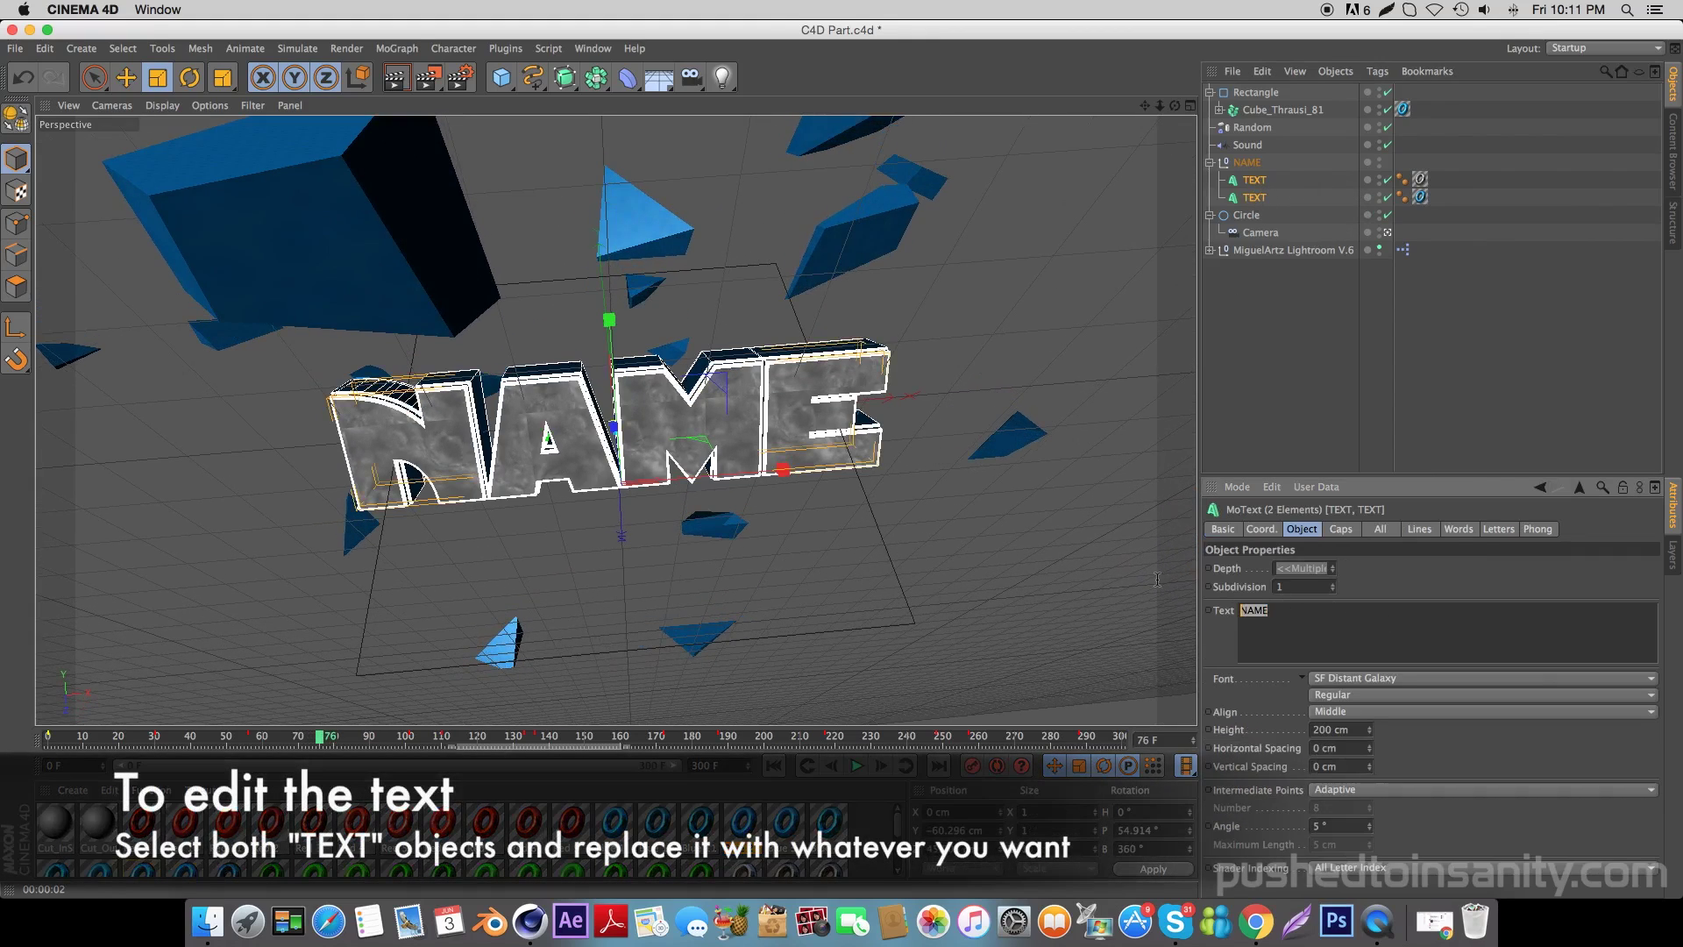
{"action": "type", "text": "INSANIT"}
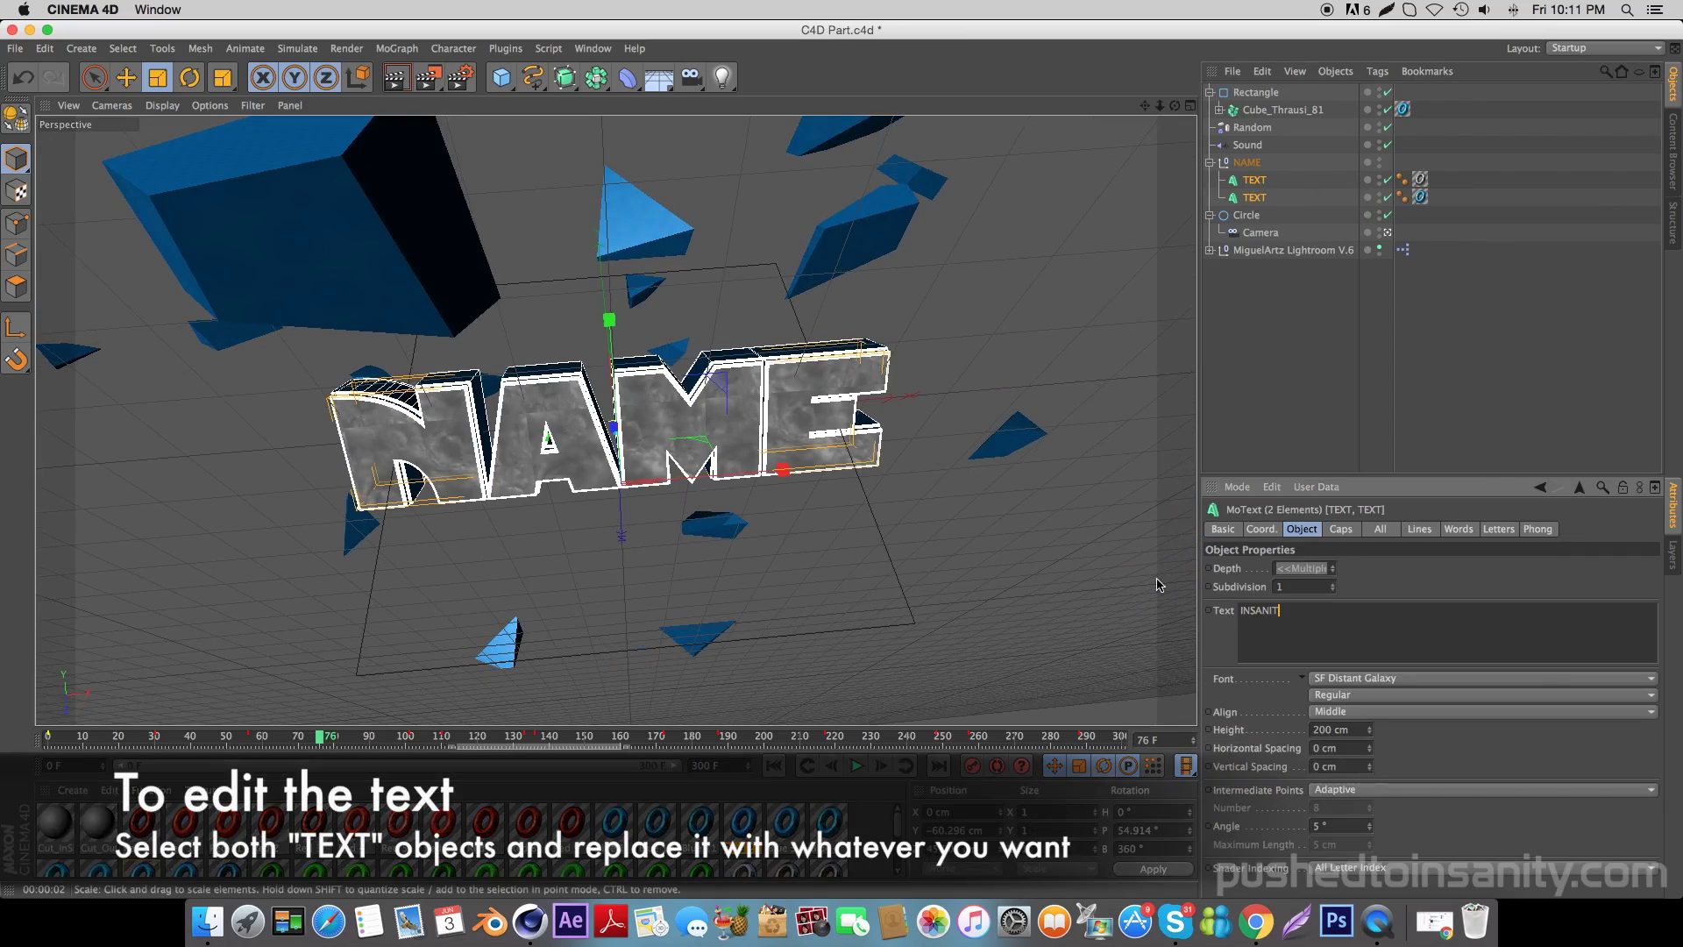
{"action": "type", "text": "Y"}
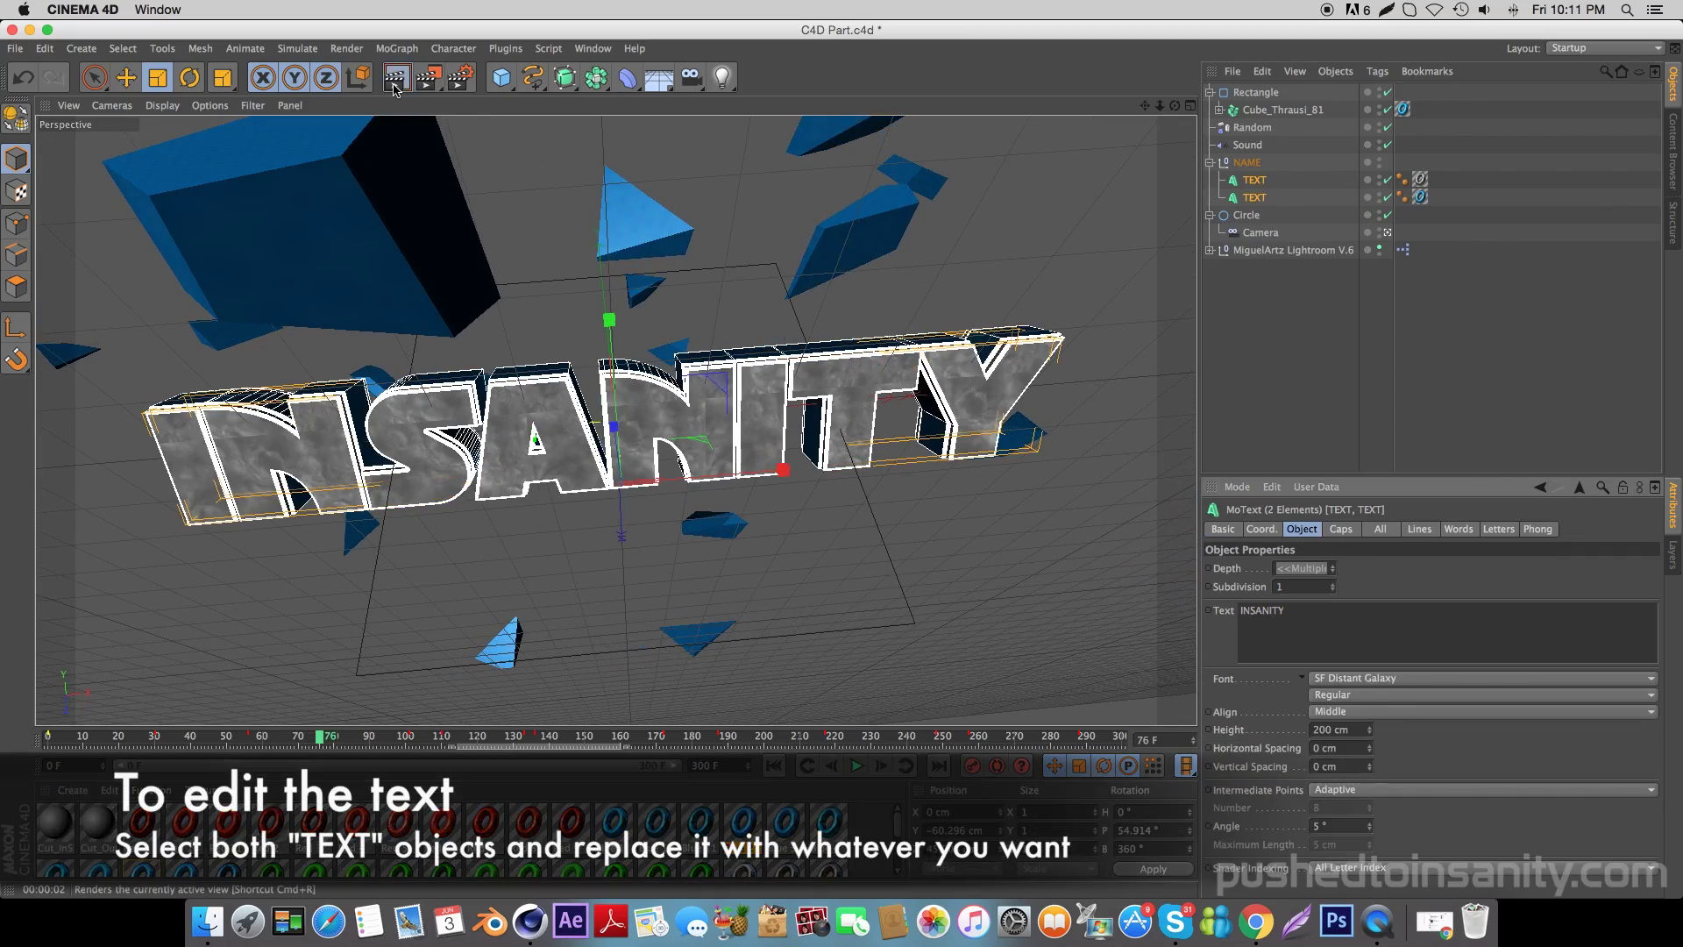
{"action": "left_click", "coordinate": [395, 78]}
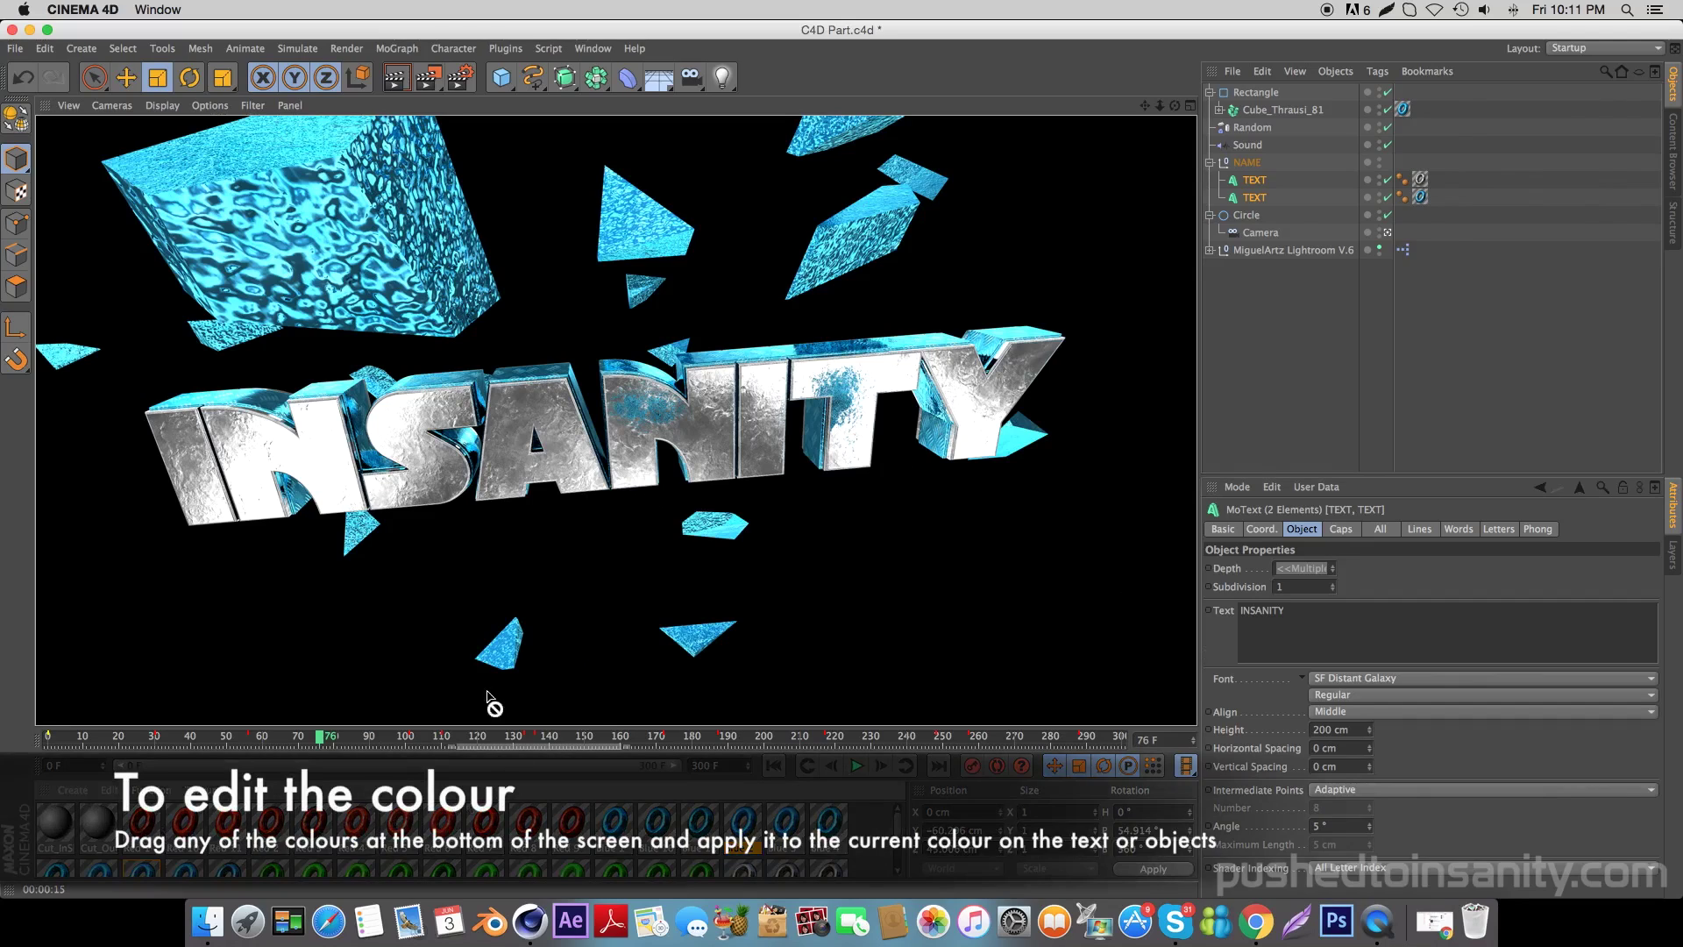
- Apply the Red material to the TEXT objects and render a preview at a later frame
{"action": "left_click_drag", "start_coordinate": [493, 701], "coordinate": [1427, 208]}
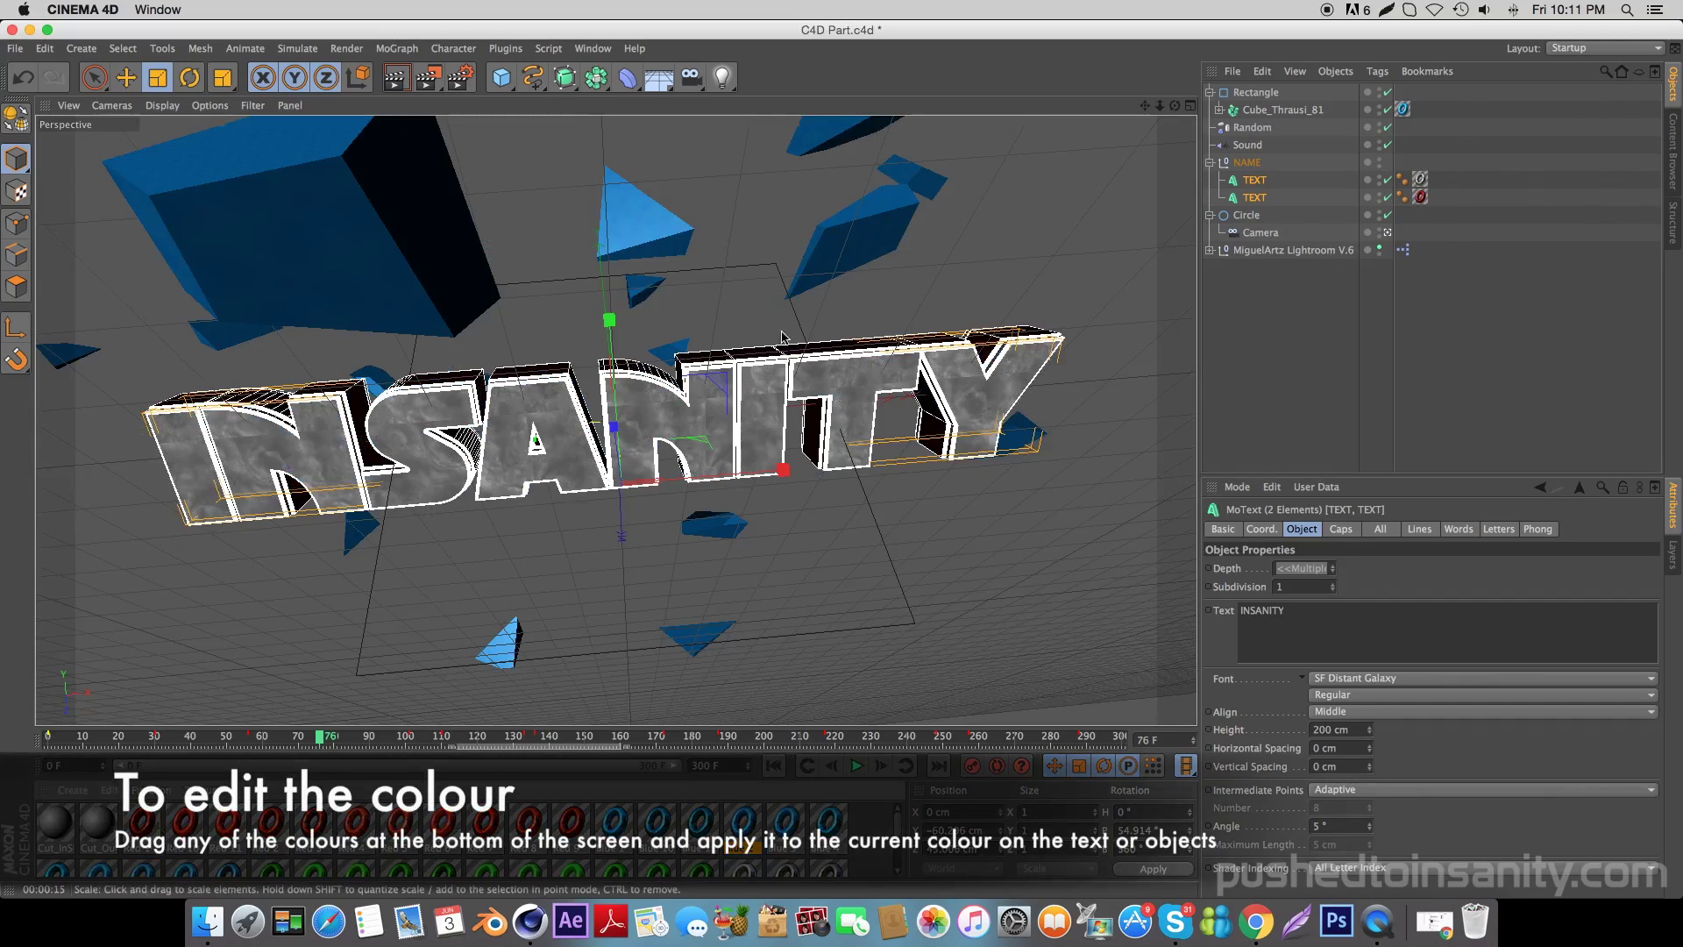
{"action": "key", "text": "F8"}
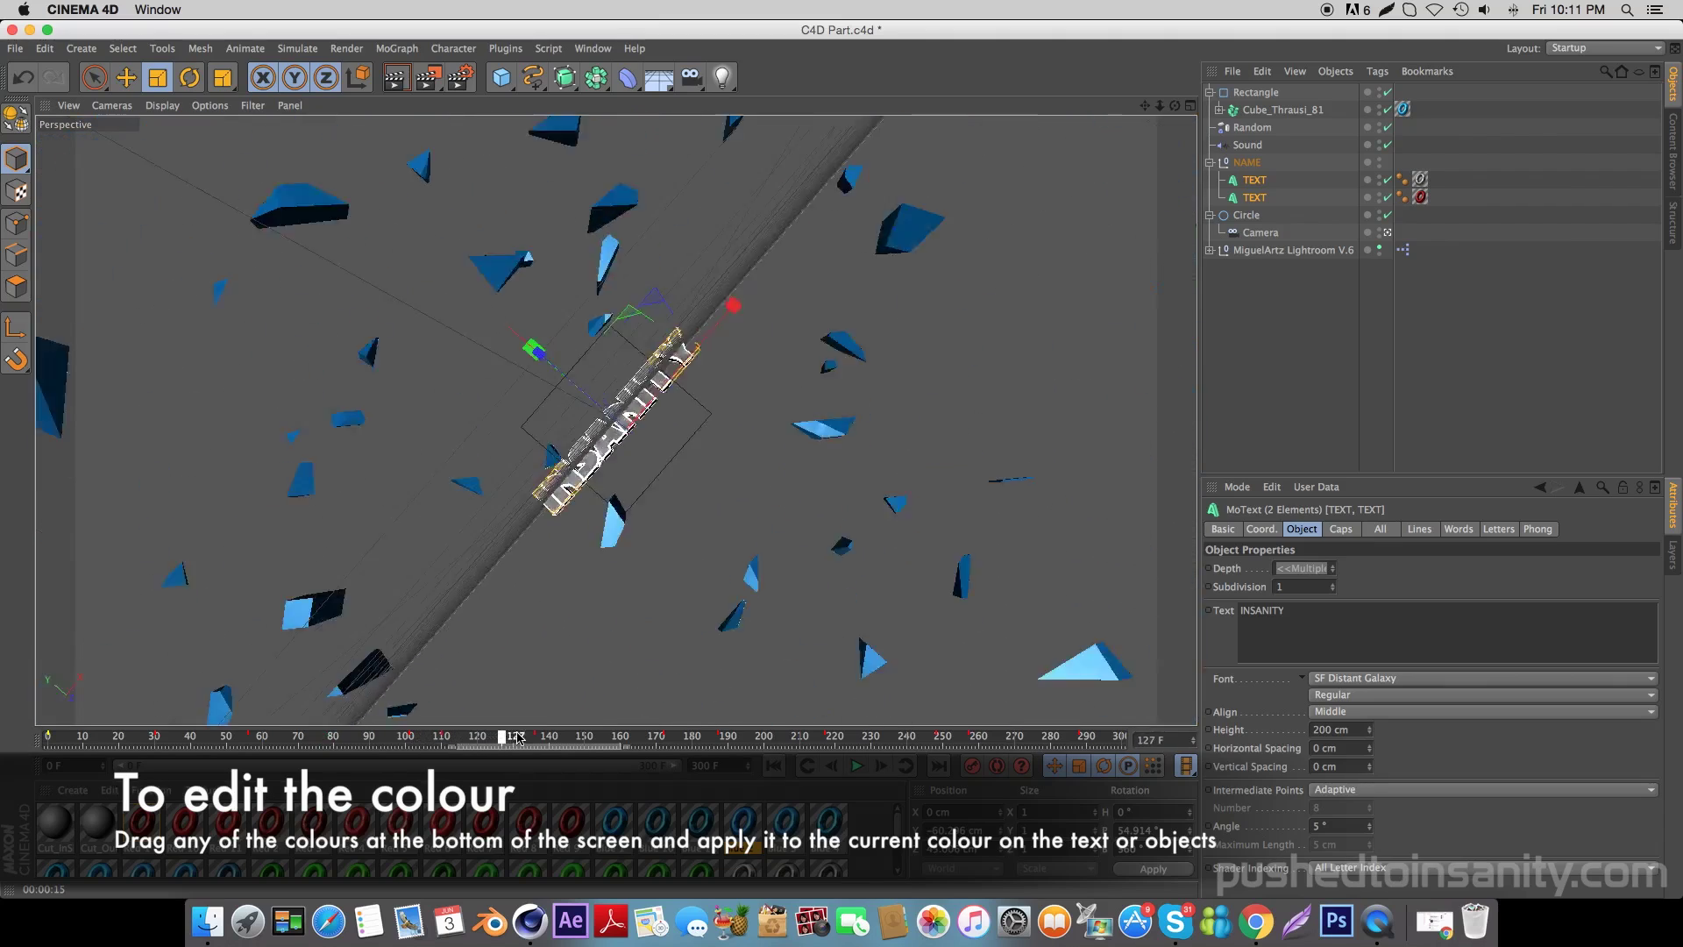
{"action": "left_click", "coordinate": [395, 77]}
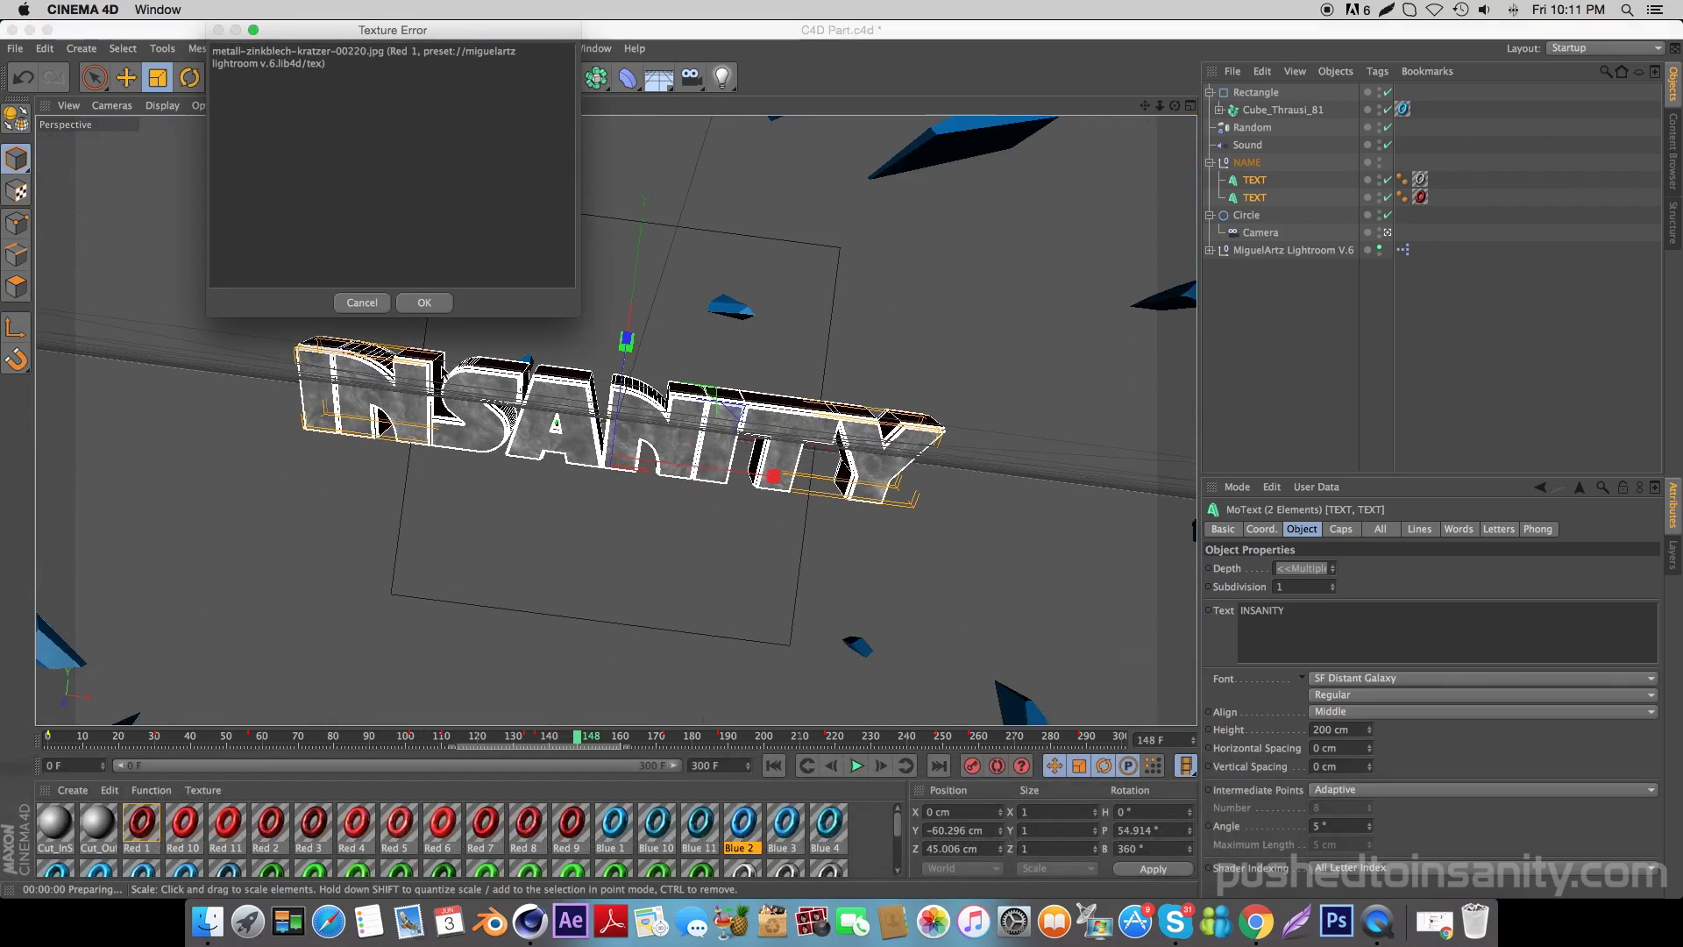
{"action": "left_click", "coordinate": [427, 302]}
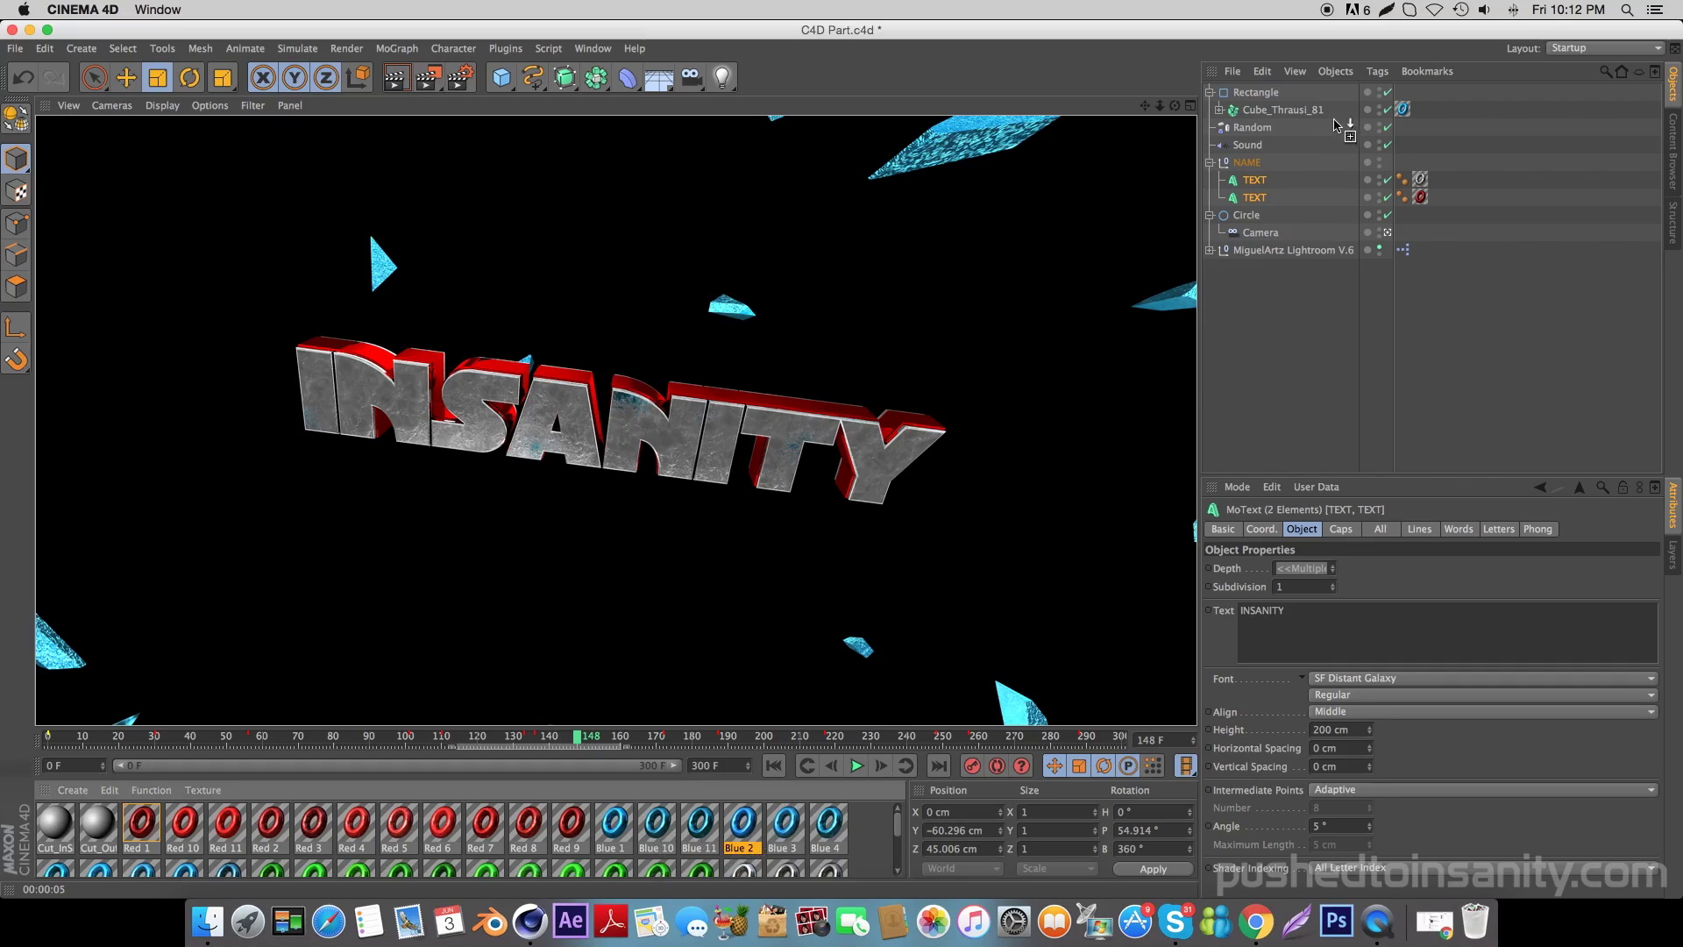
- Re-render the view to check the red colour, then move the timeline to frame 264
{"action": "left_click", "coordinate": [1403, 108]}
{"action": "key", "text": "ctrl+r"}
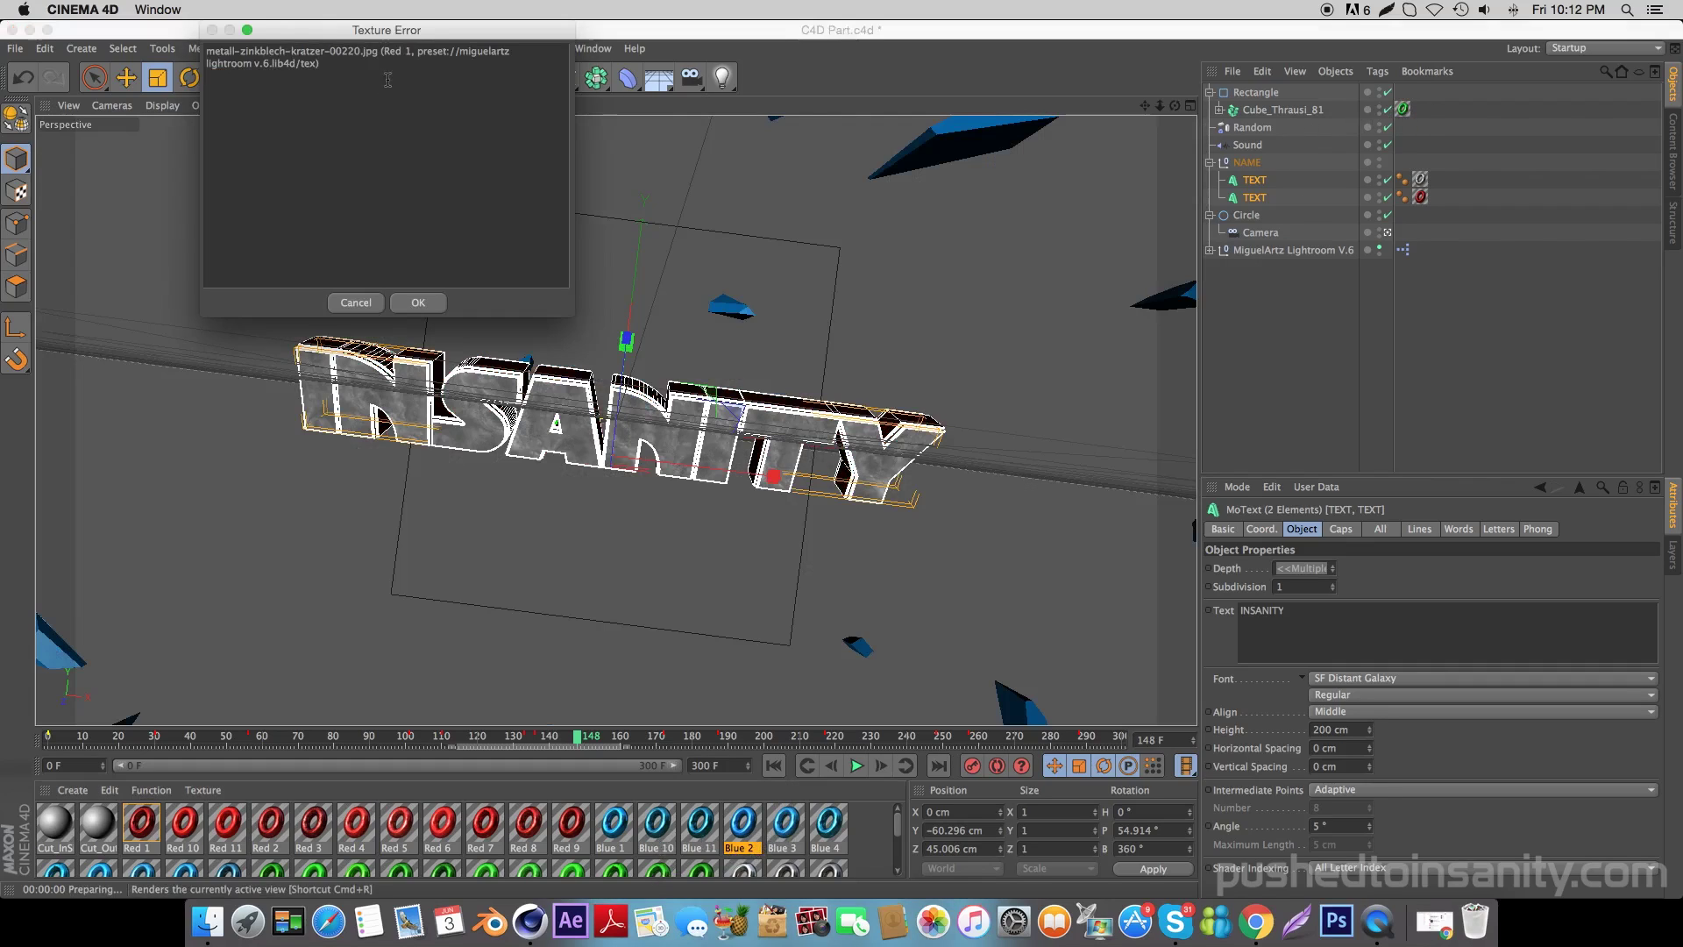
{"action": "left_click", "coordinate": [419, 303]}
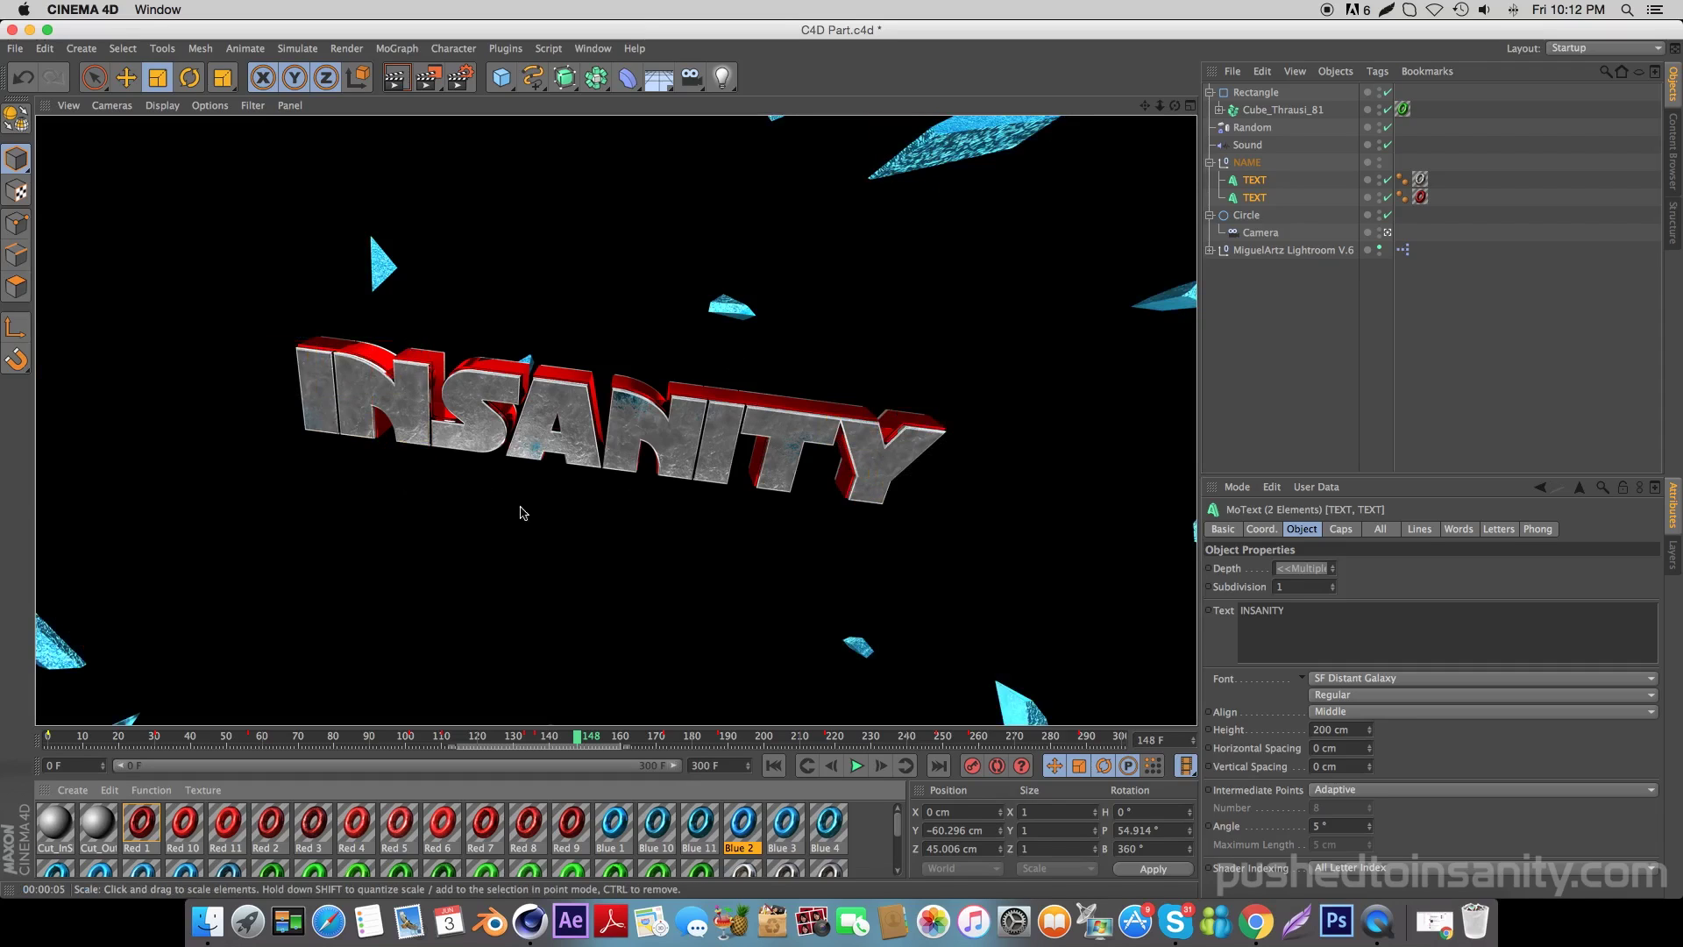
{"action": "left_click_drag", "start_coordinate": [603, 741], "coordinate": [994, 718]}
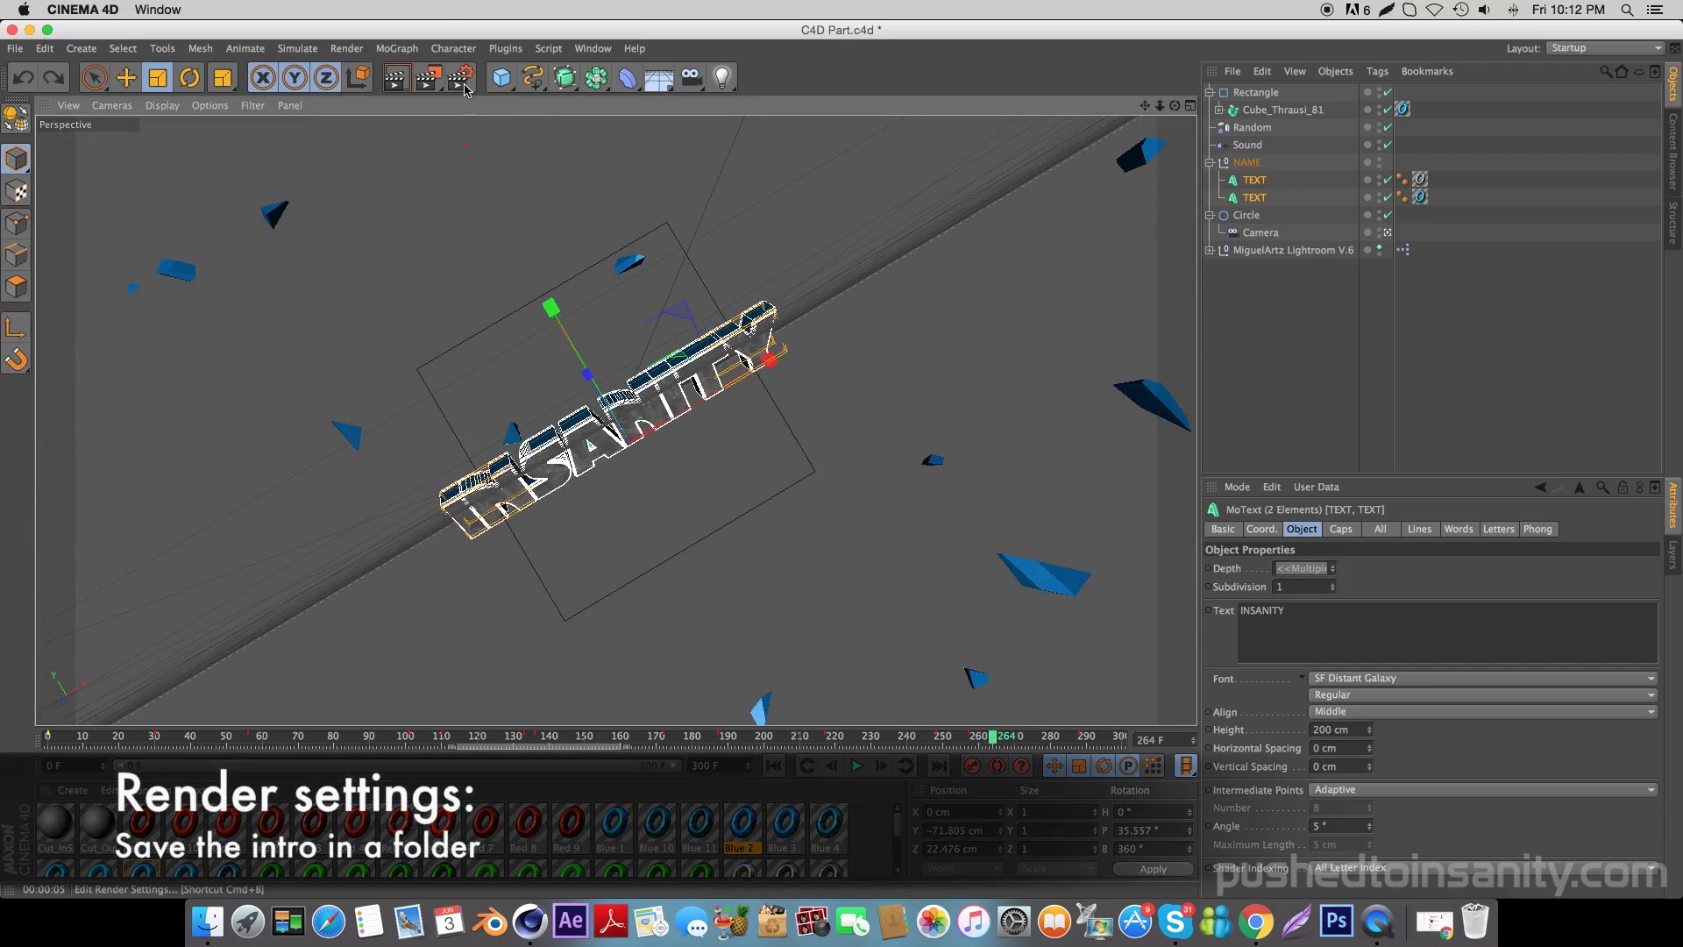
- Set the render output to save as 'intro' in a new Desktop 'render' folder
{"action": "key", "text": "ctrl+b"}
{"action": "left_click", "coordinate": [141, 106]}
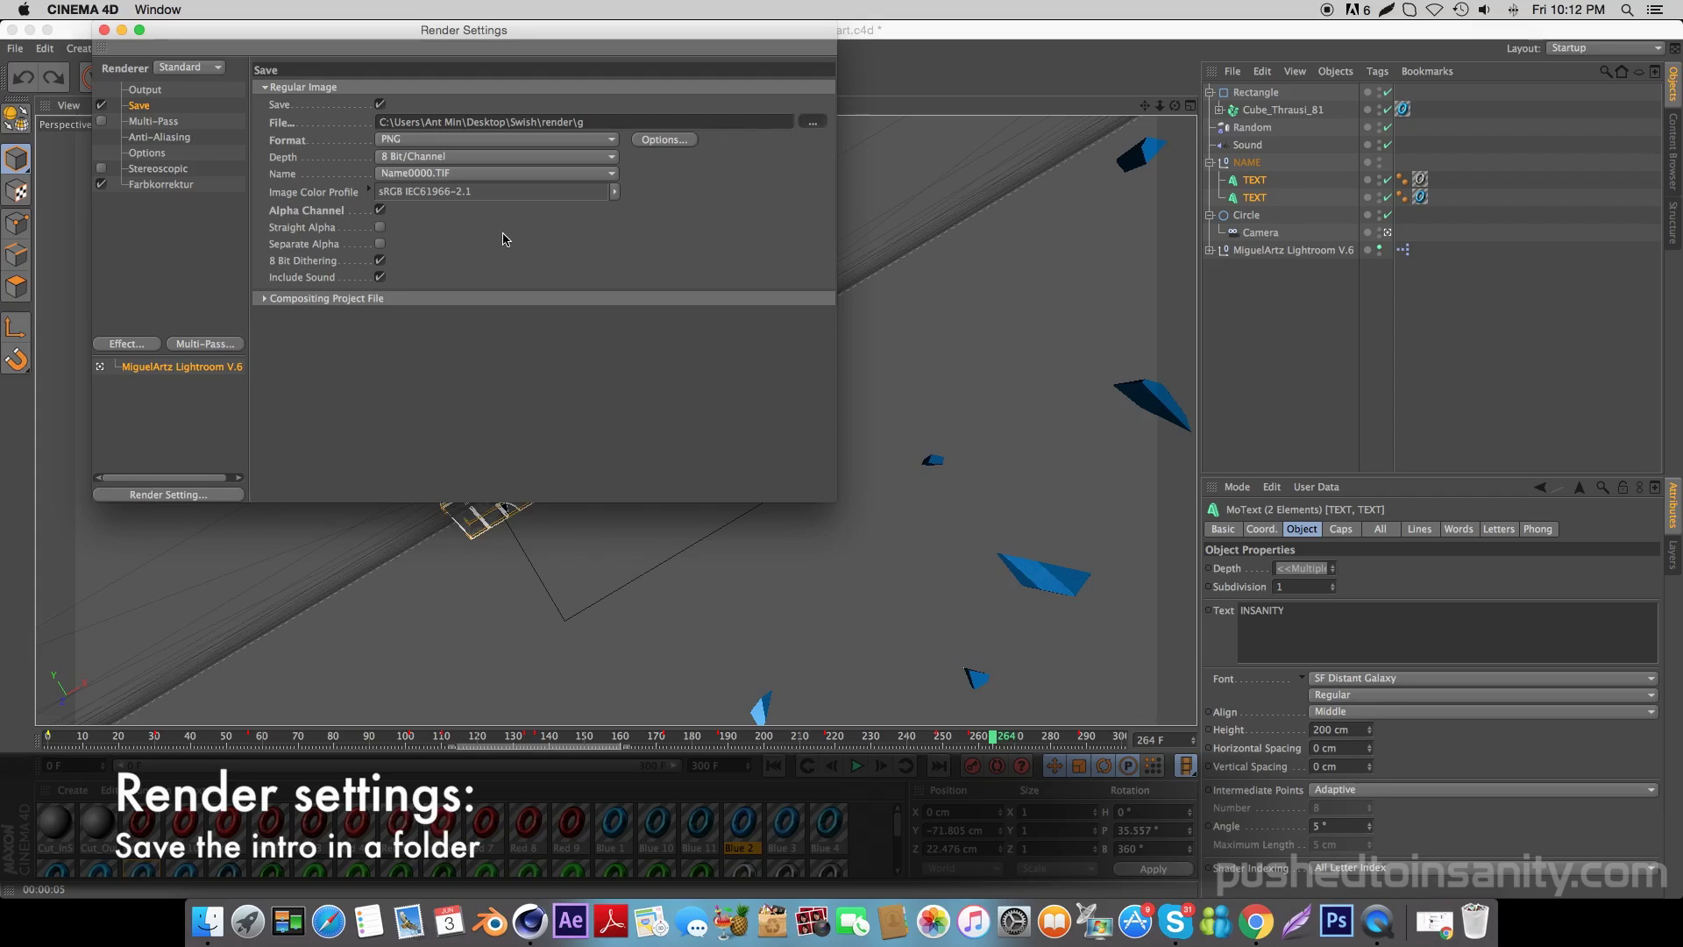
{"action": "left_click", "coordinate": [813, 121]}
{"action": "left_click", "coordinate": [589, 613]}
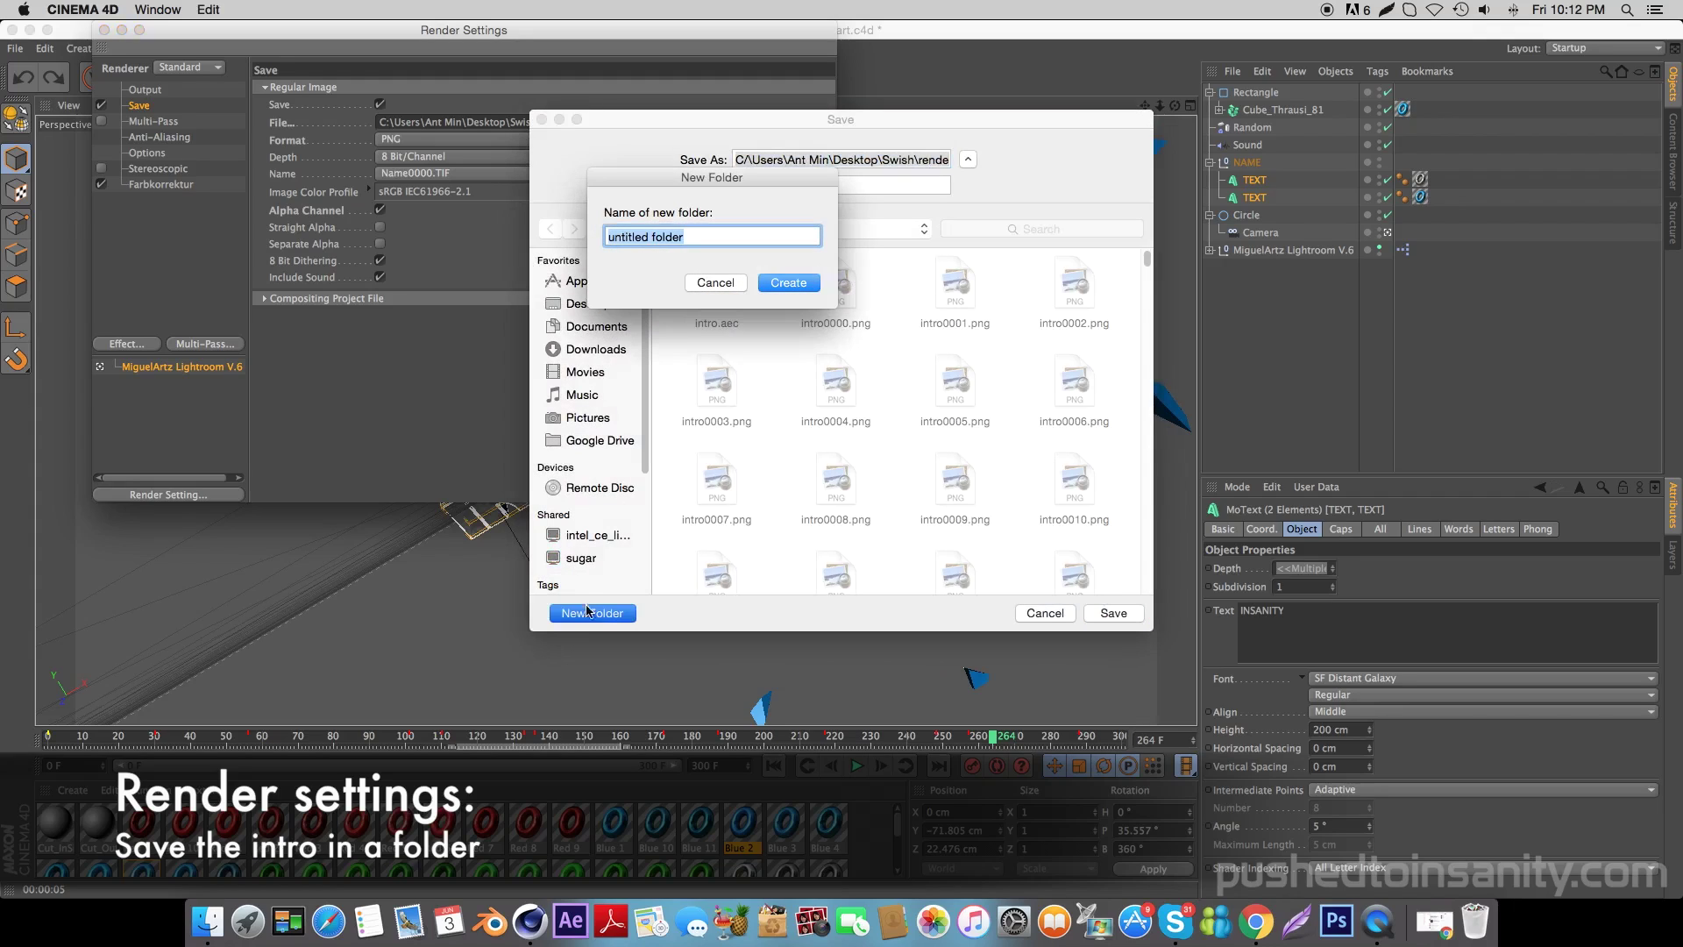
{"action": "key", "text": "Escape"}
{"action": "left_click", "coordinate": [619, 305]}
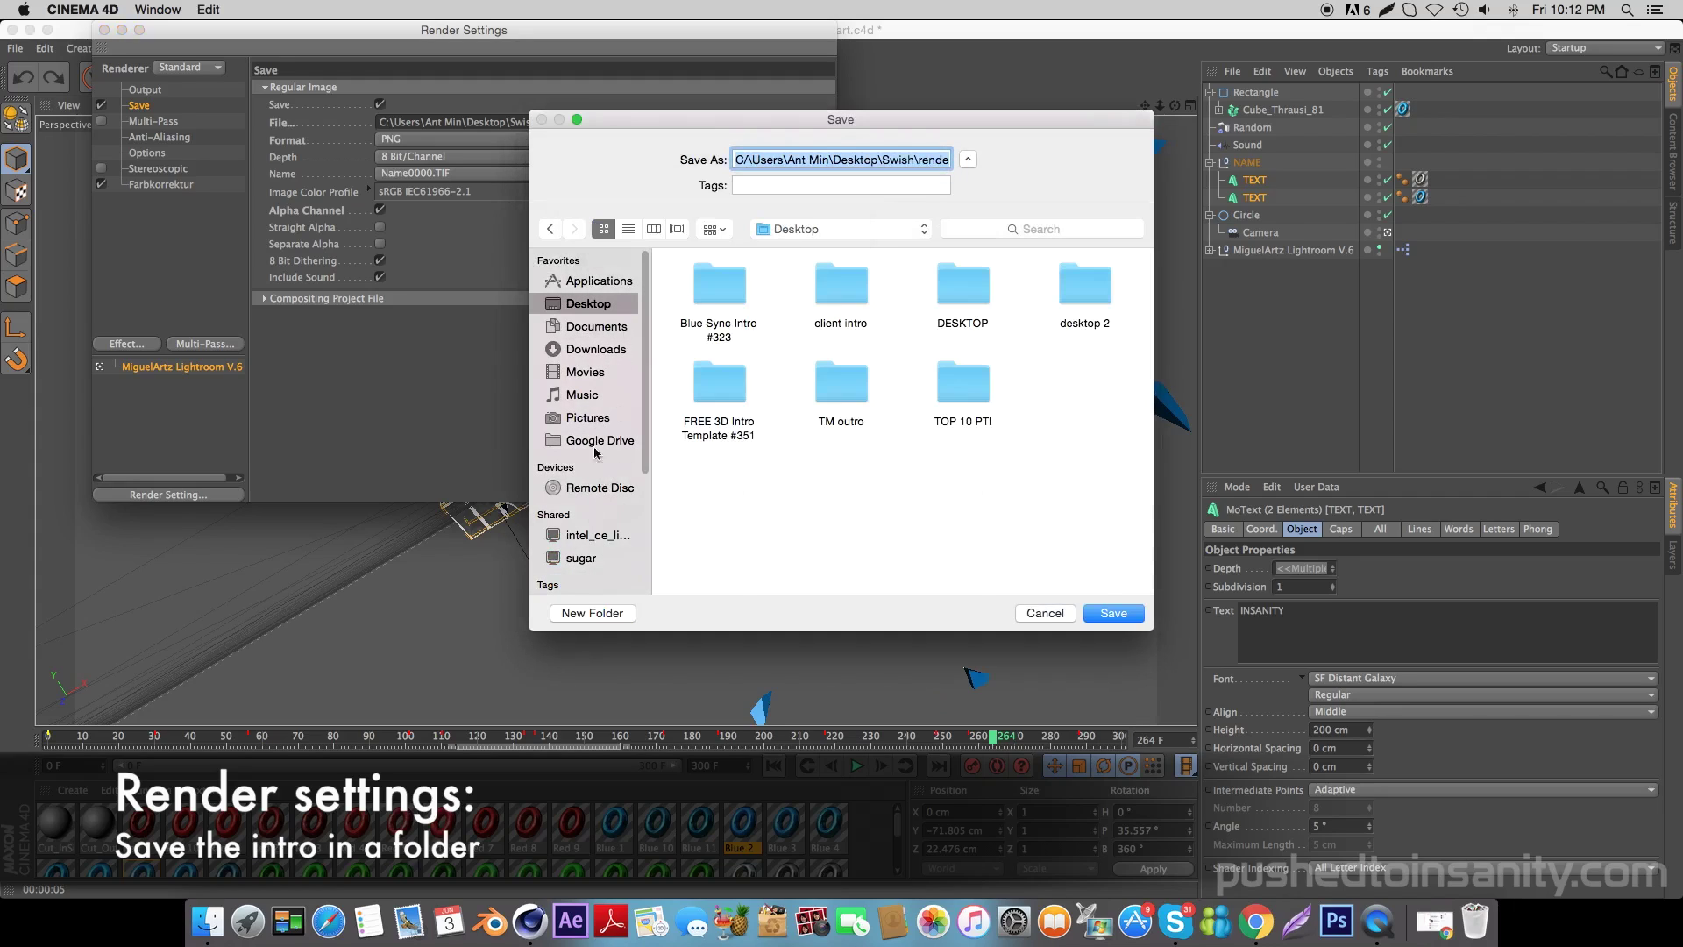
{"action": "left_click", "coordinate": [589, 614]}
{"action": "type", "text": "render"}
{"action": "key", "text": "Return"}
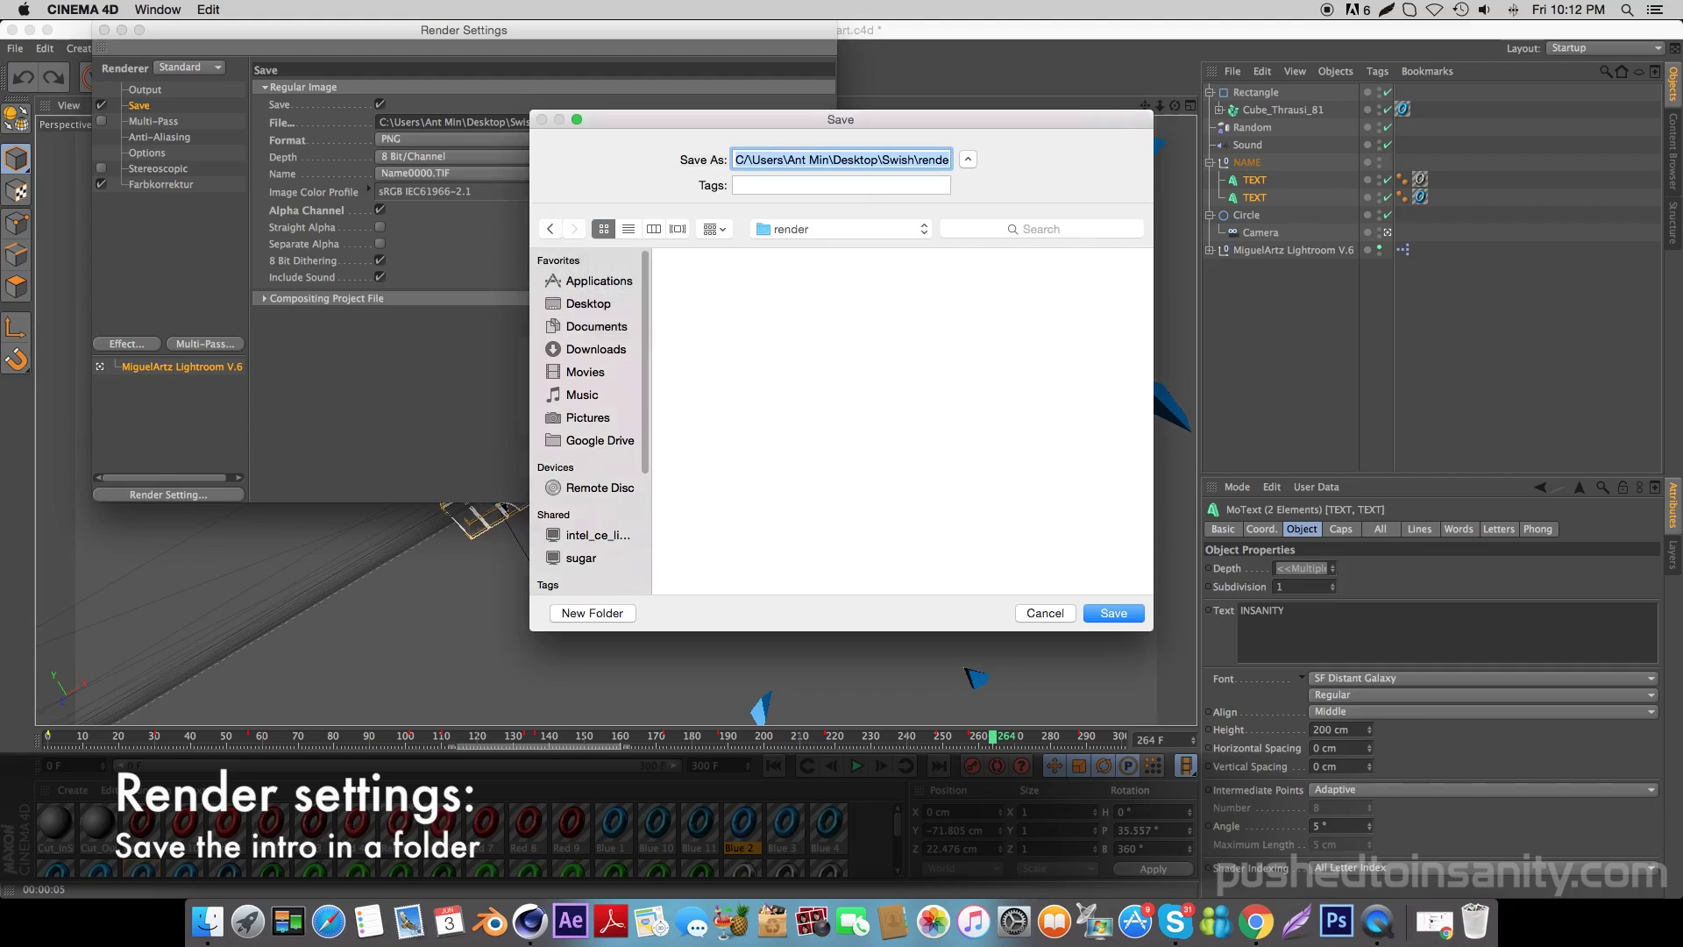
{"action": "type", "text": "intro"}
{"action": "key", "text": "Return"}
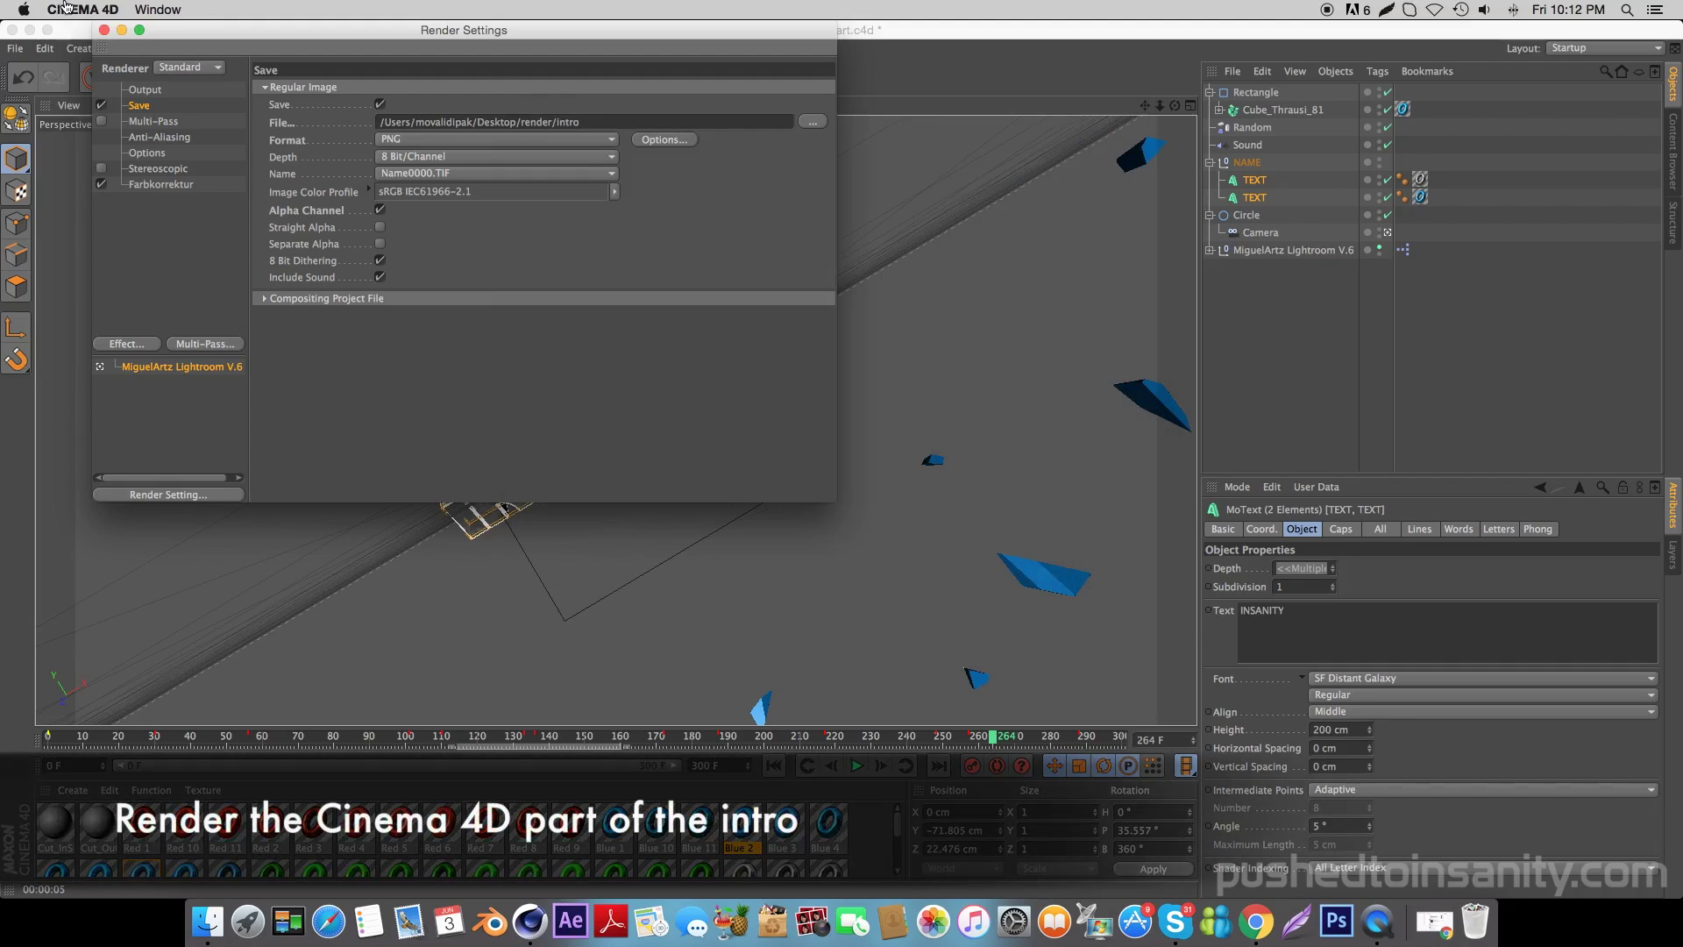
{"action": "left_click", "coordinate": [104, 30]}
- Start the Picture Viewer render, dismiss the texture warning and zoom the preview to 57%
{"action": "key", "text": "shift+r"}
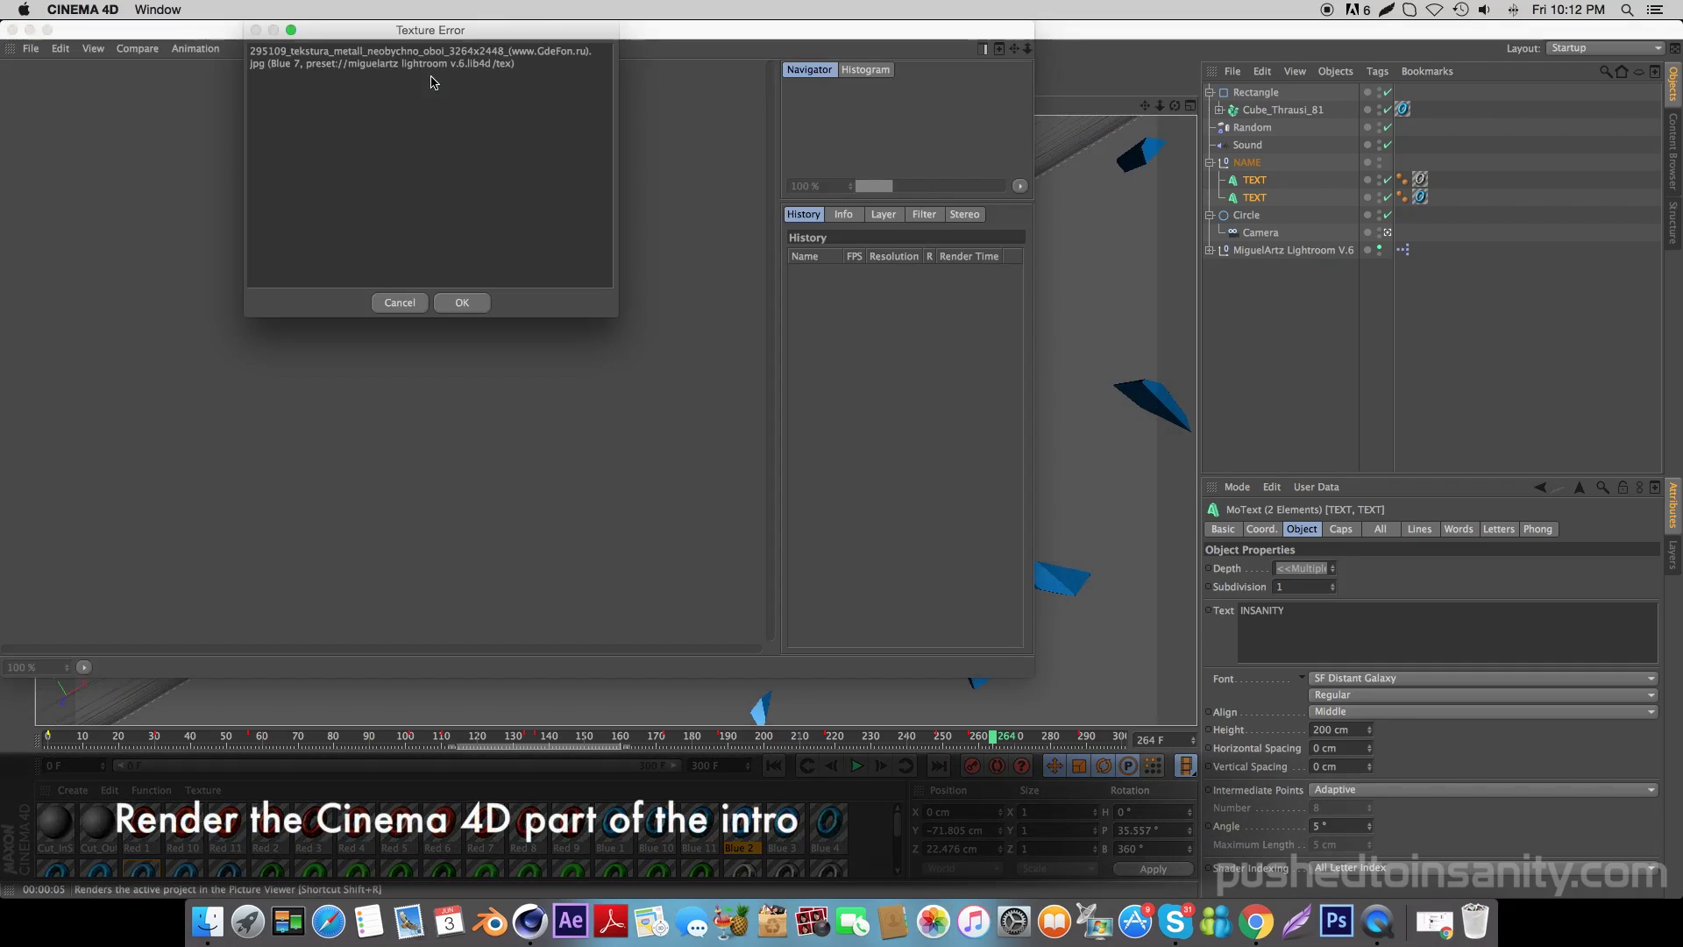
{"action": "left_click", "coordinate": [470, 308]}
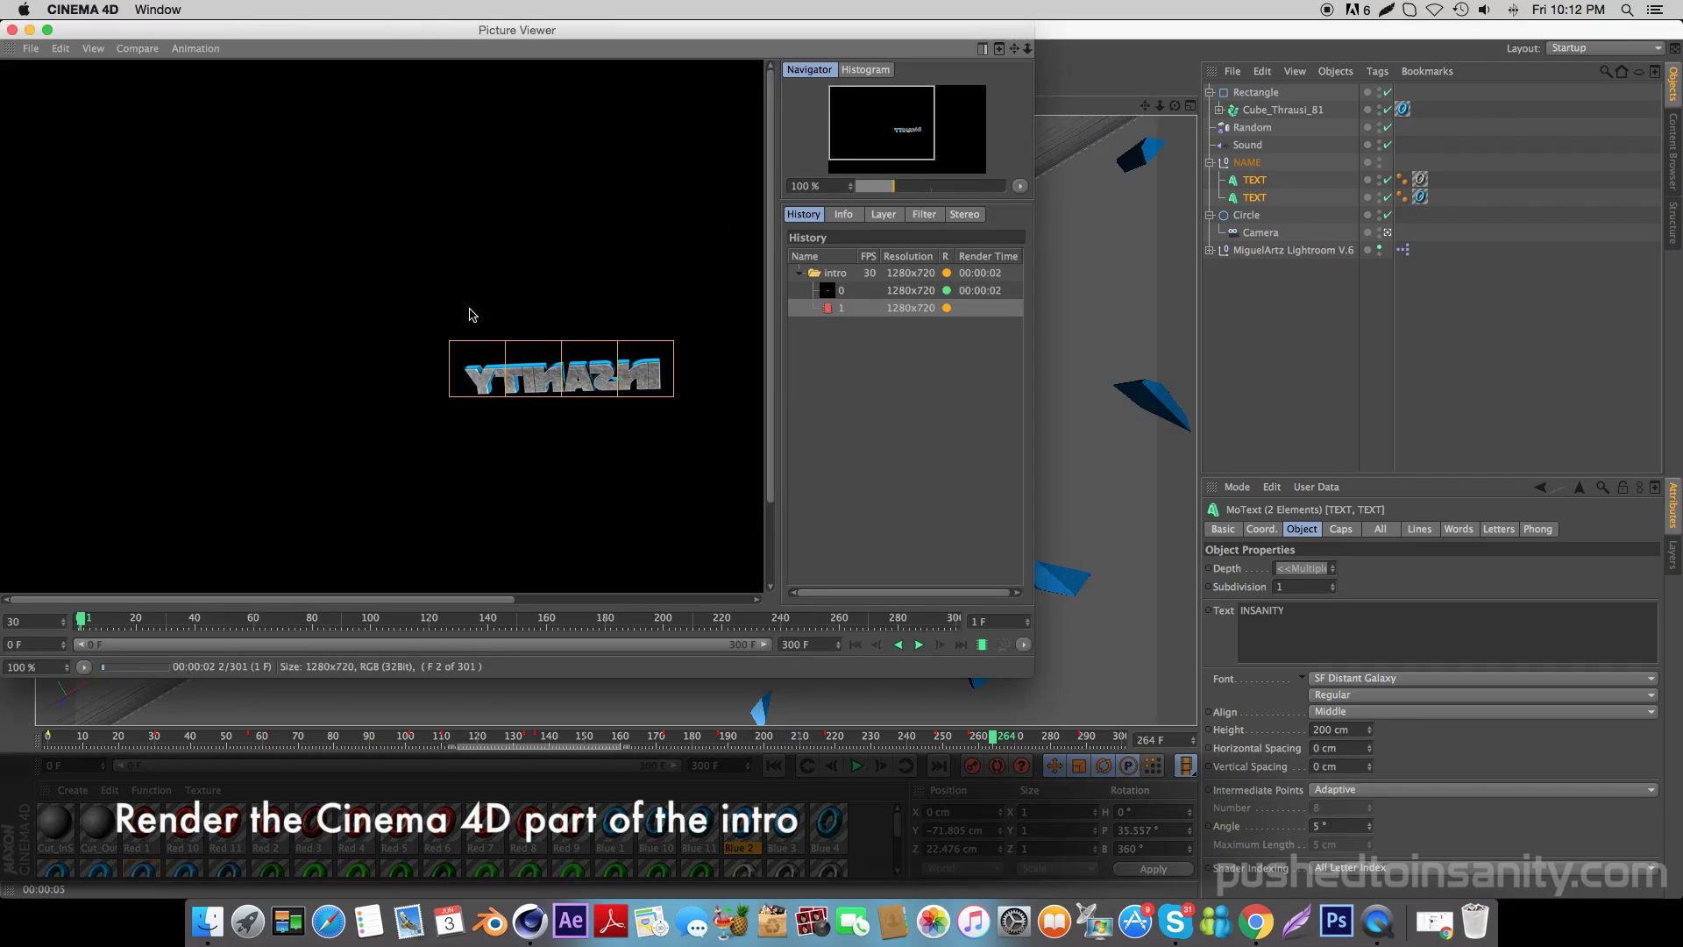
{"action": "left_click_drag", "start_coordinate": [894, 186], "coordinate": [883, 187]}
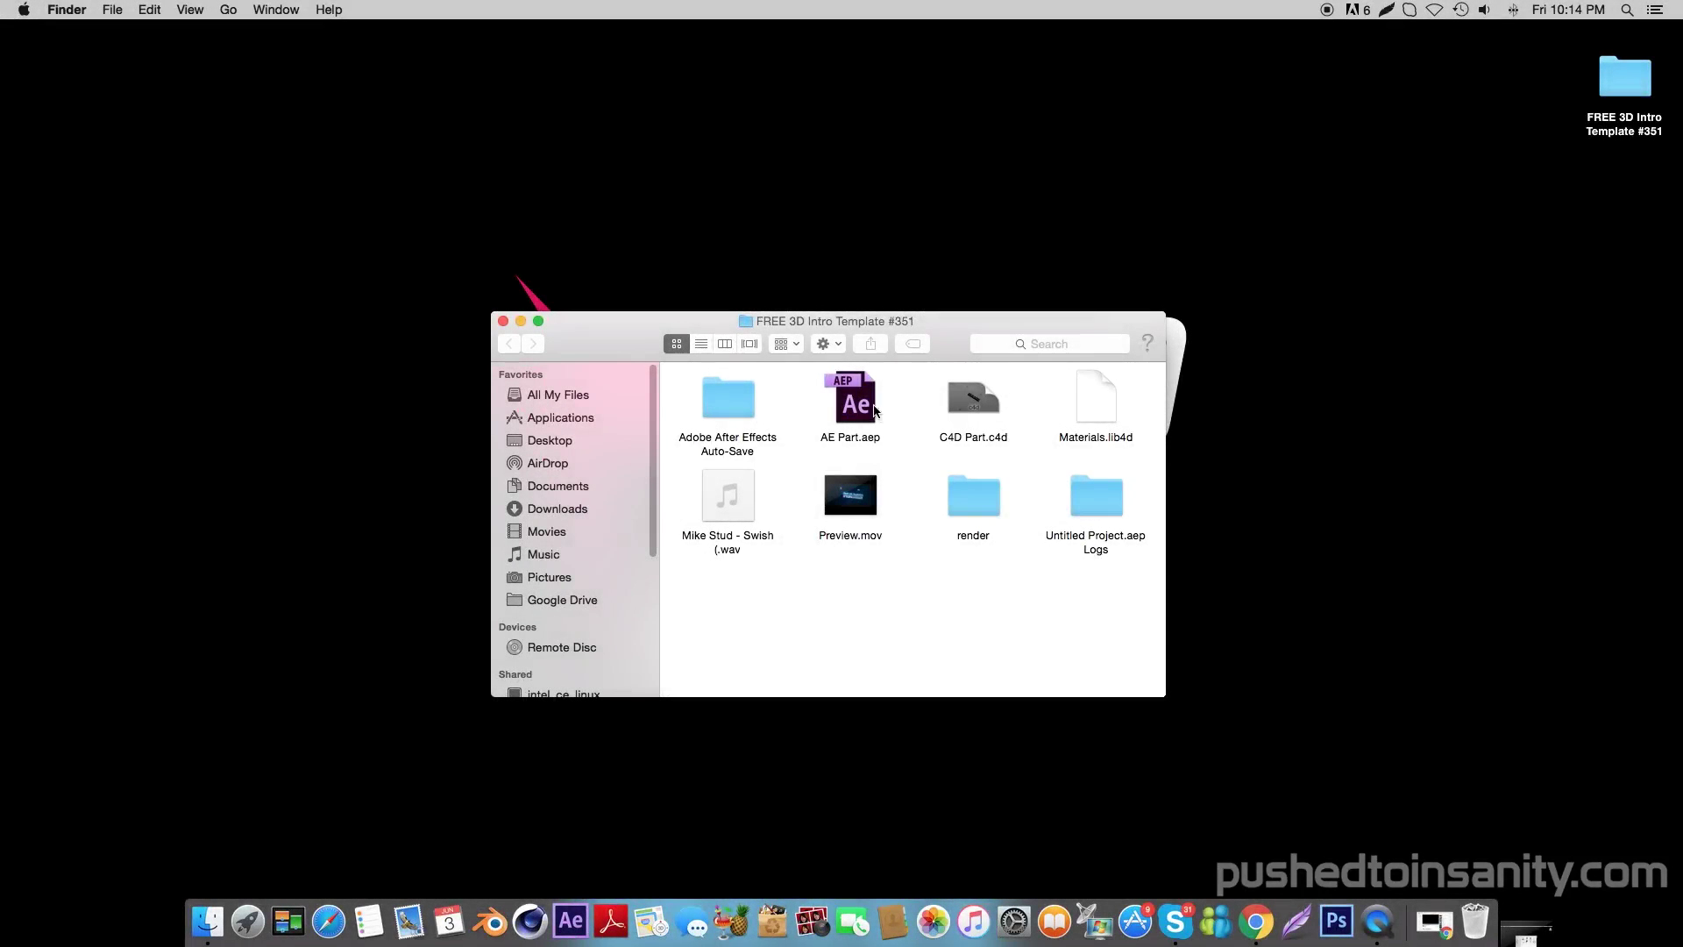
- Open AE Part.aep from the template folder in After Effects and minimise Finder
{"action": "left_click", "coordinate": [864, 395]}
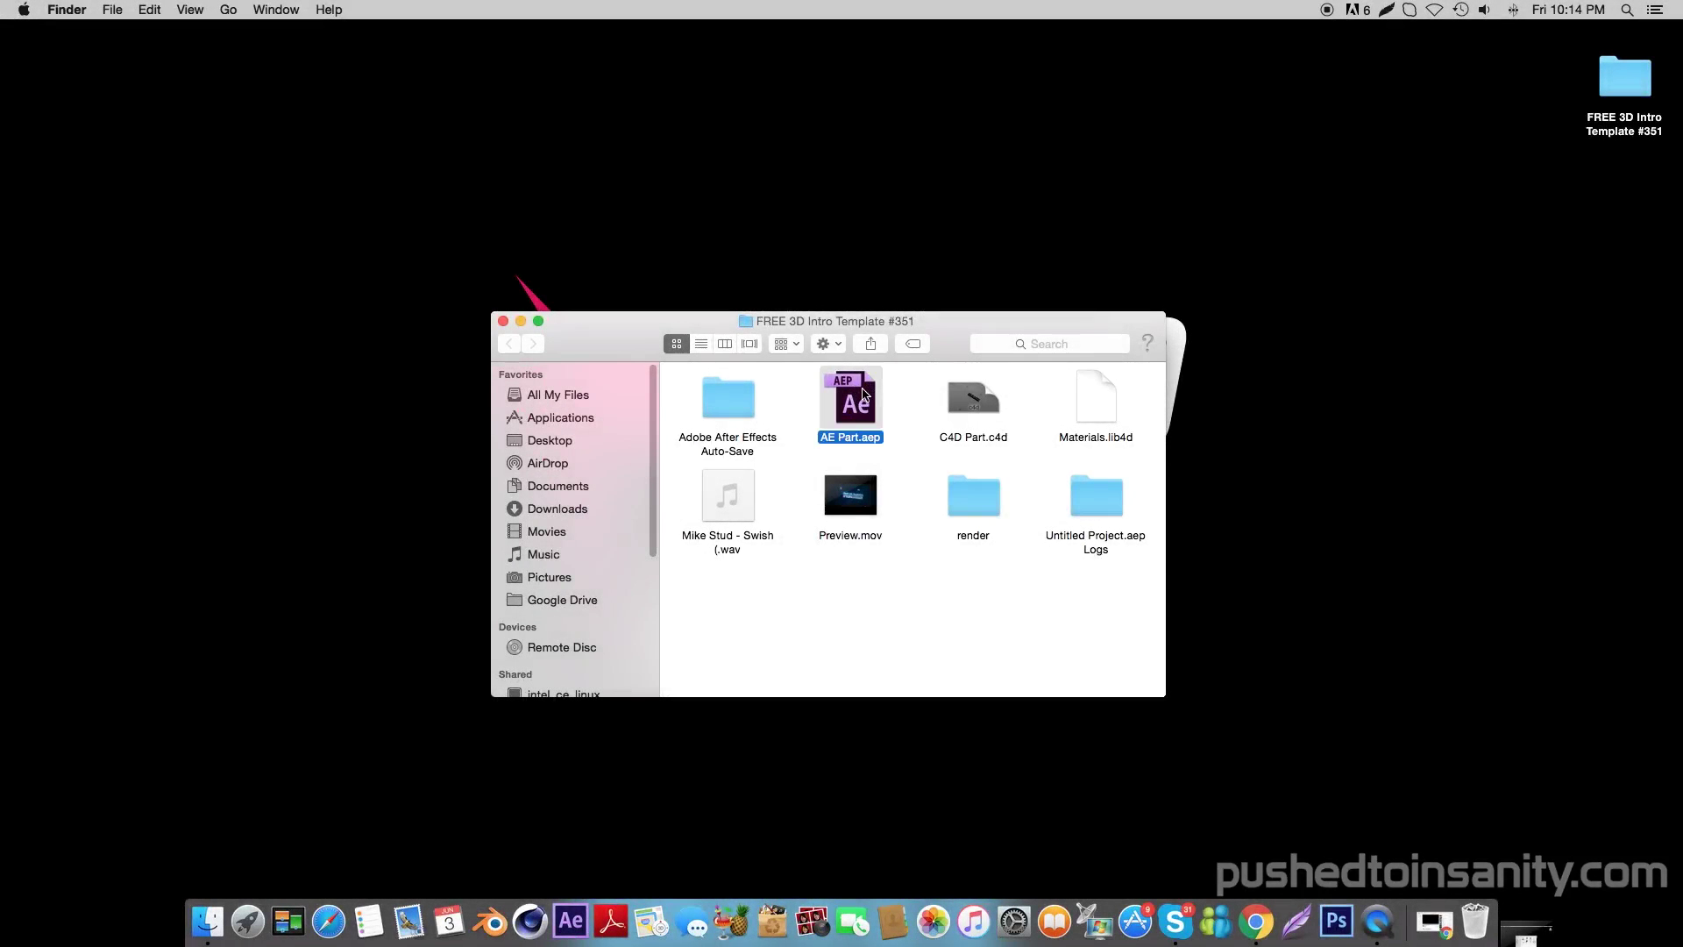
{"action": "double_click", "coordinate": [864, 395]}
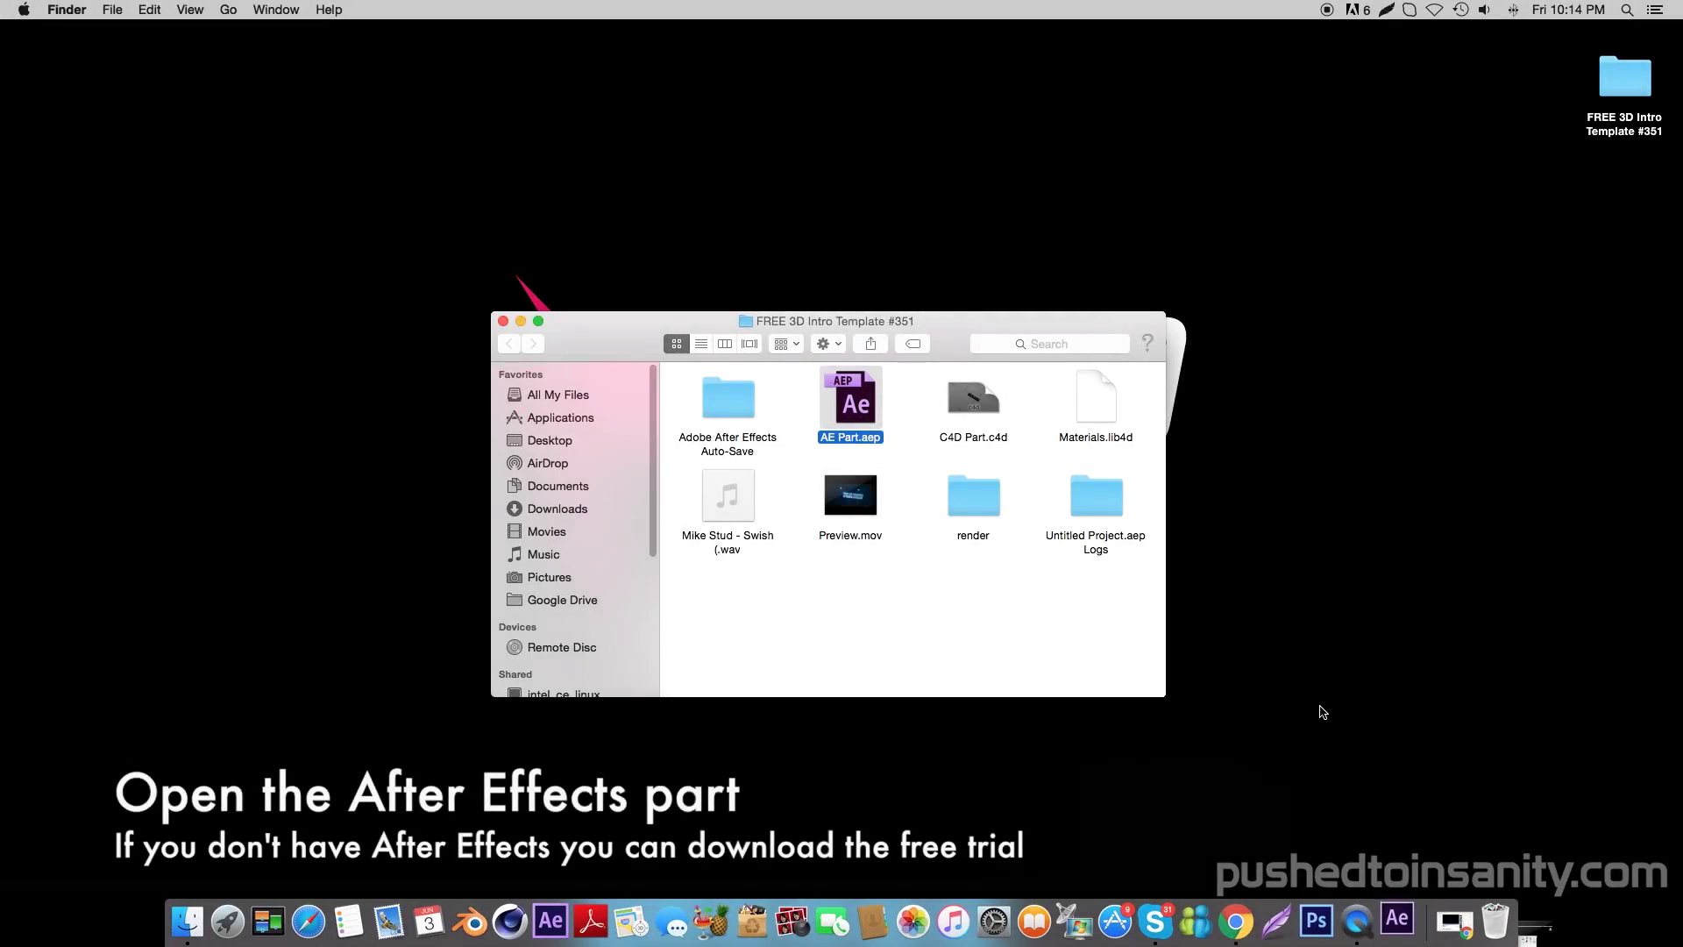
{"action": "left_click", "coordinate": [521, 321]}
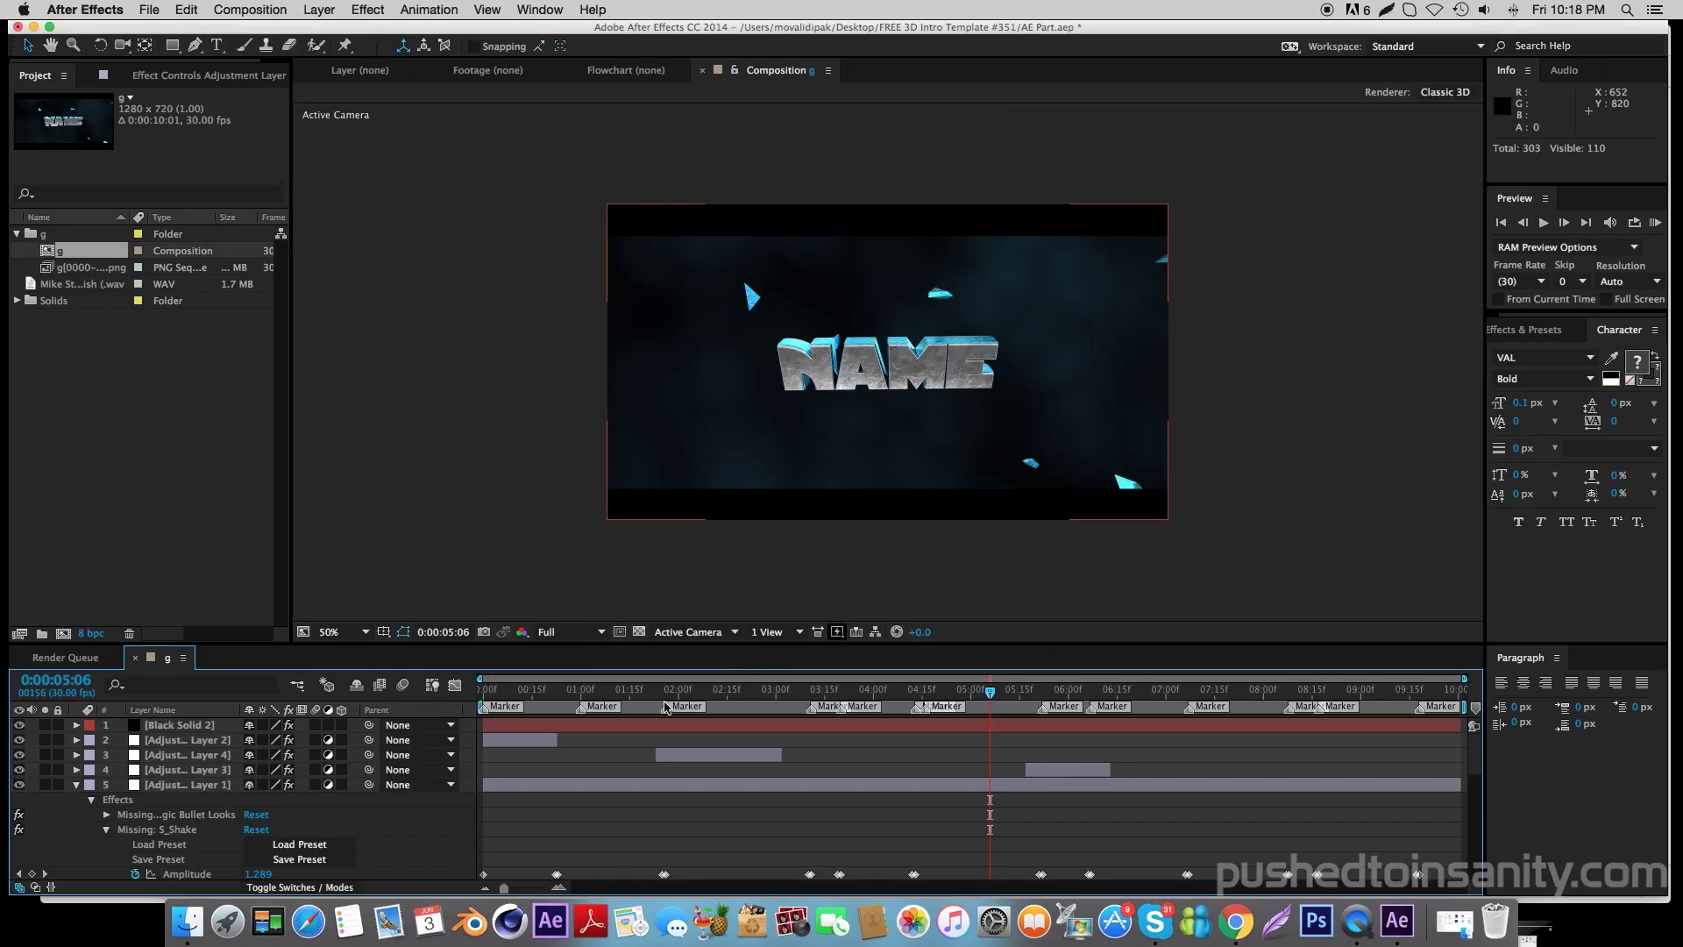
- Dismiss the project warning, collapse layer 5 and audio properties, and select the g[0000-0300].png footage
{"action": "left_click", "coordinate": [1471, 607]}
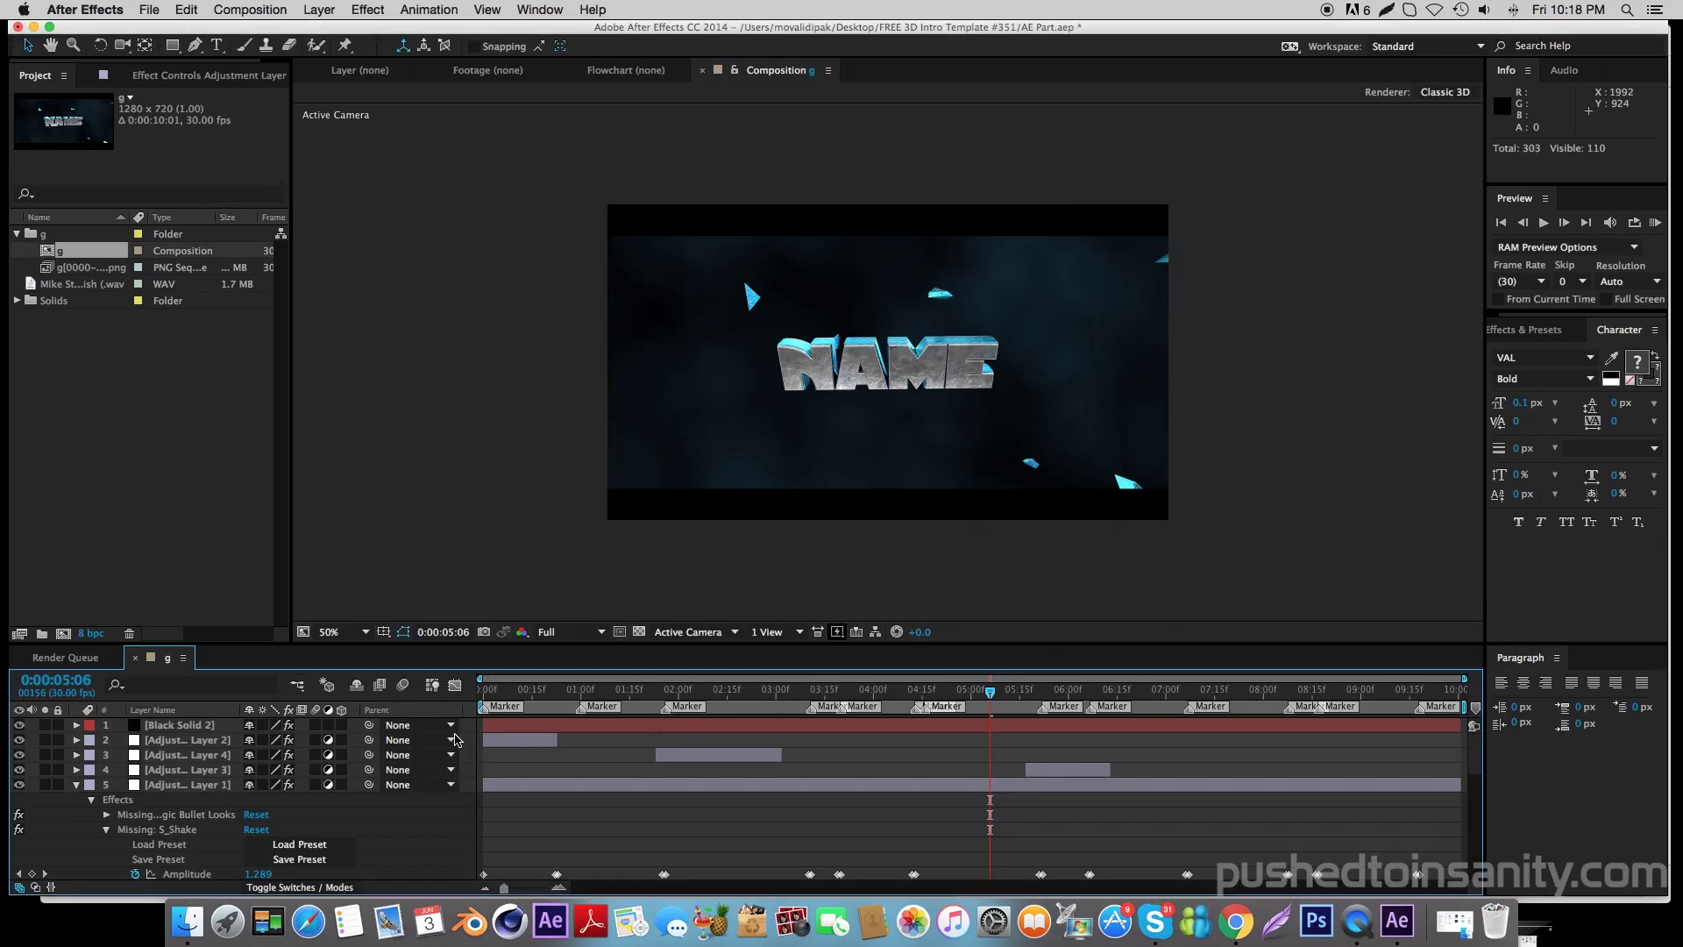
{"action": "left_click", "coordinate": [77, 786]}
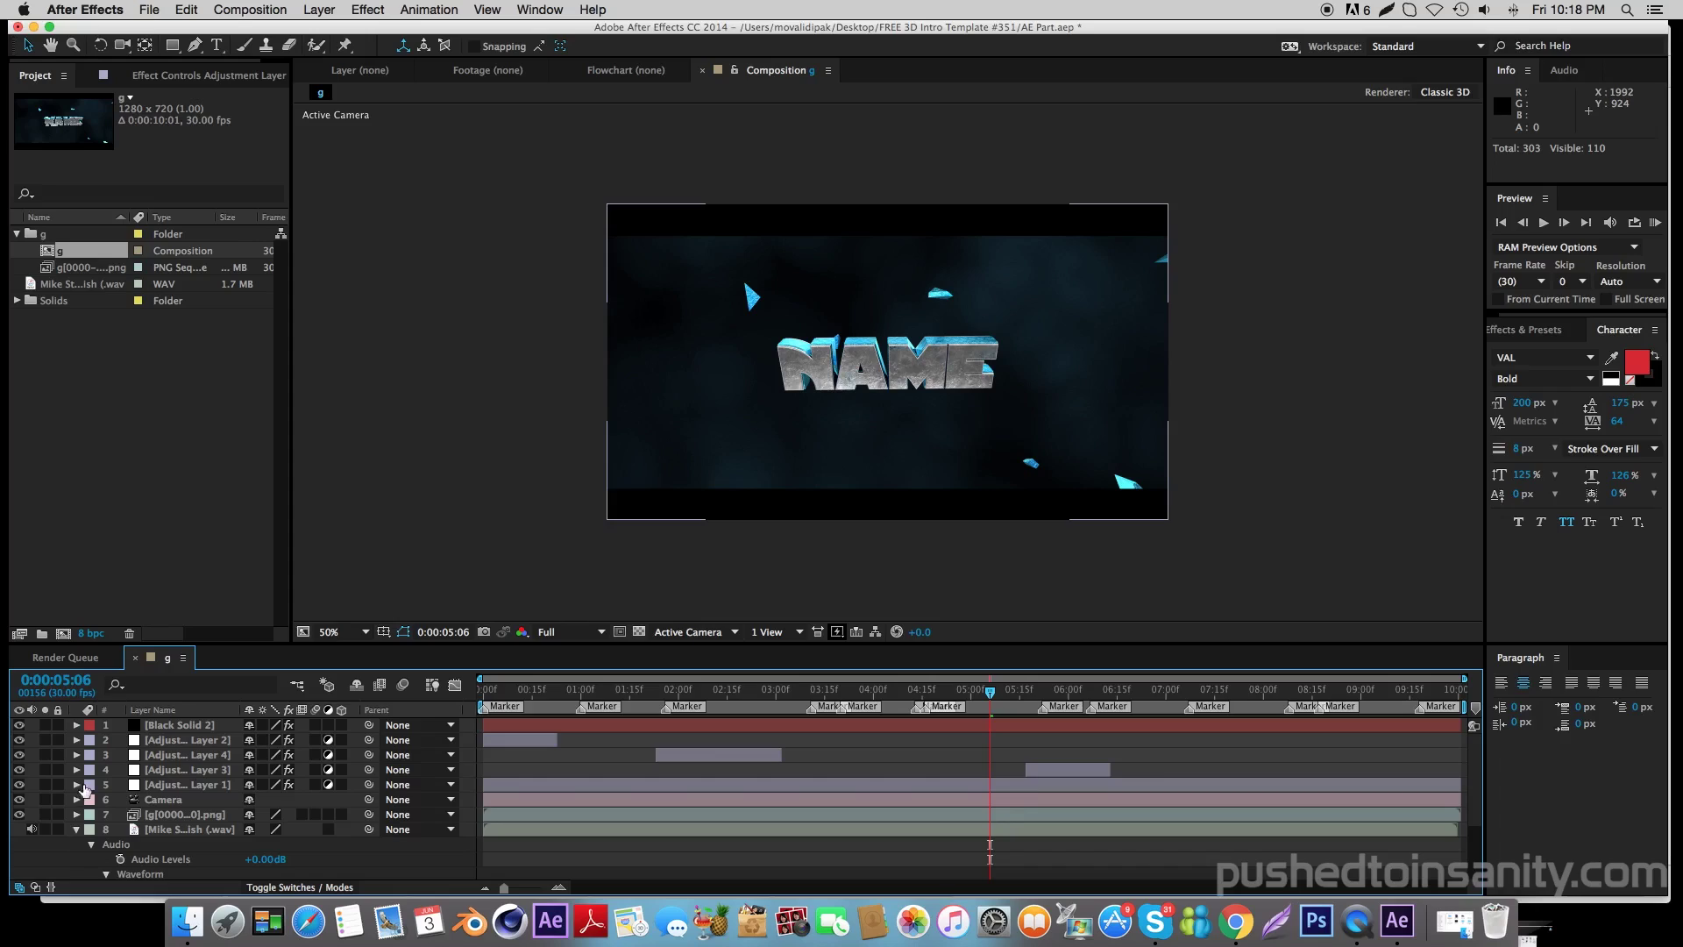
{"action": "left_click", "coordinate": [77, 830]}
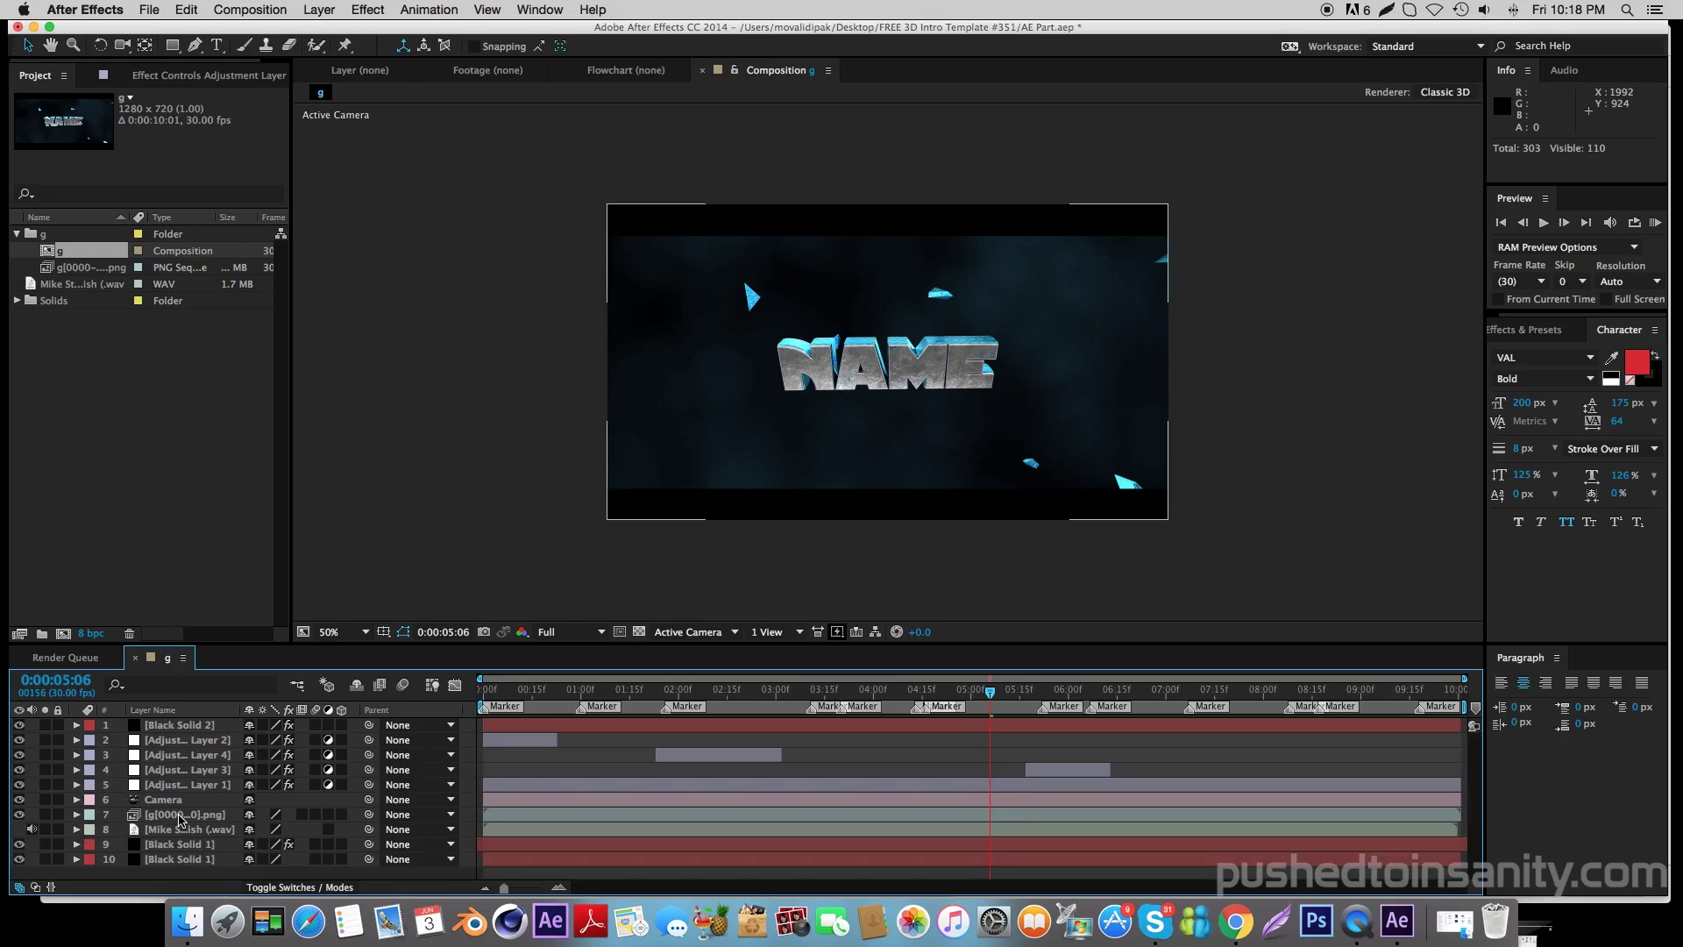
{"action": "left_click", "coordinate": [18, 301]}
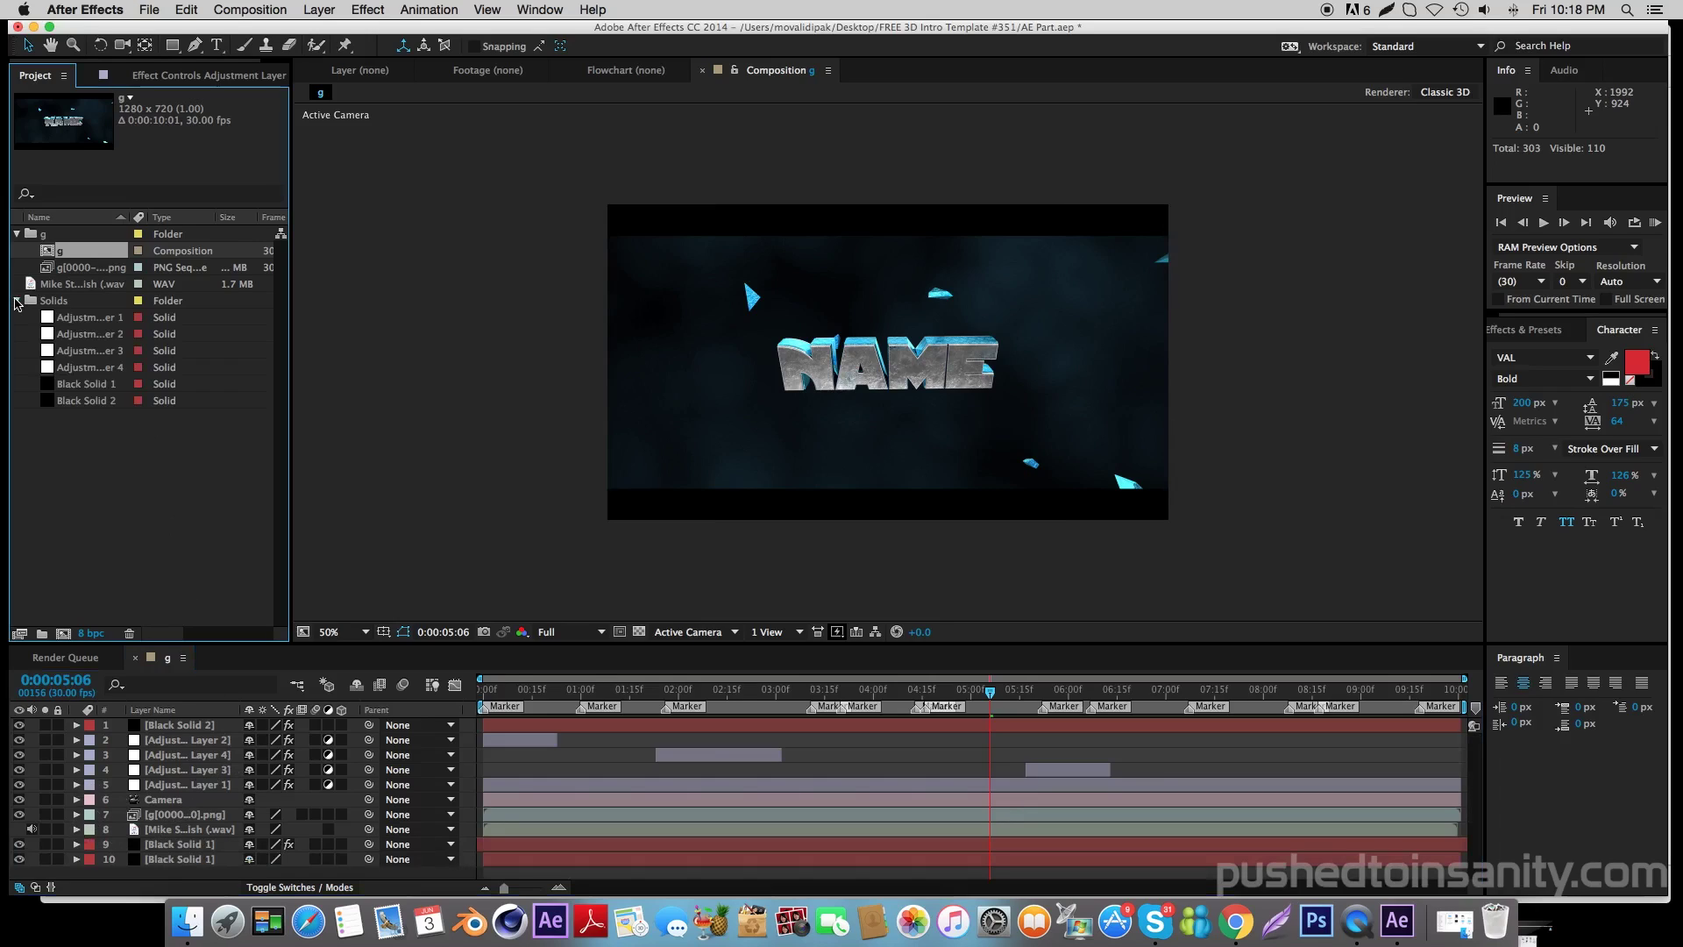
{"action": "left_click", "coordinate": [83, 268]}
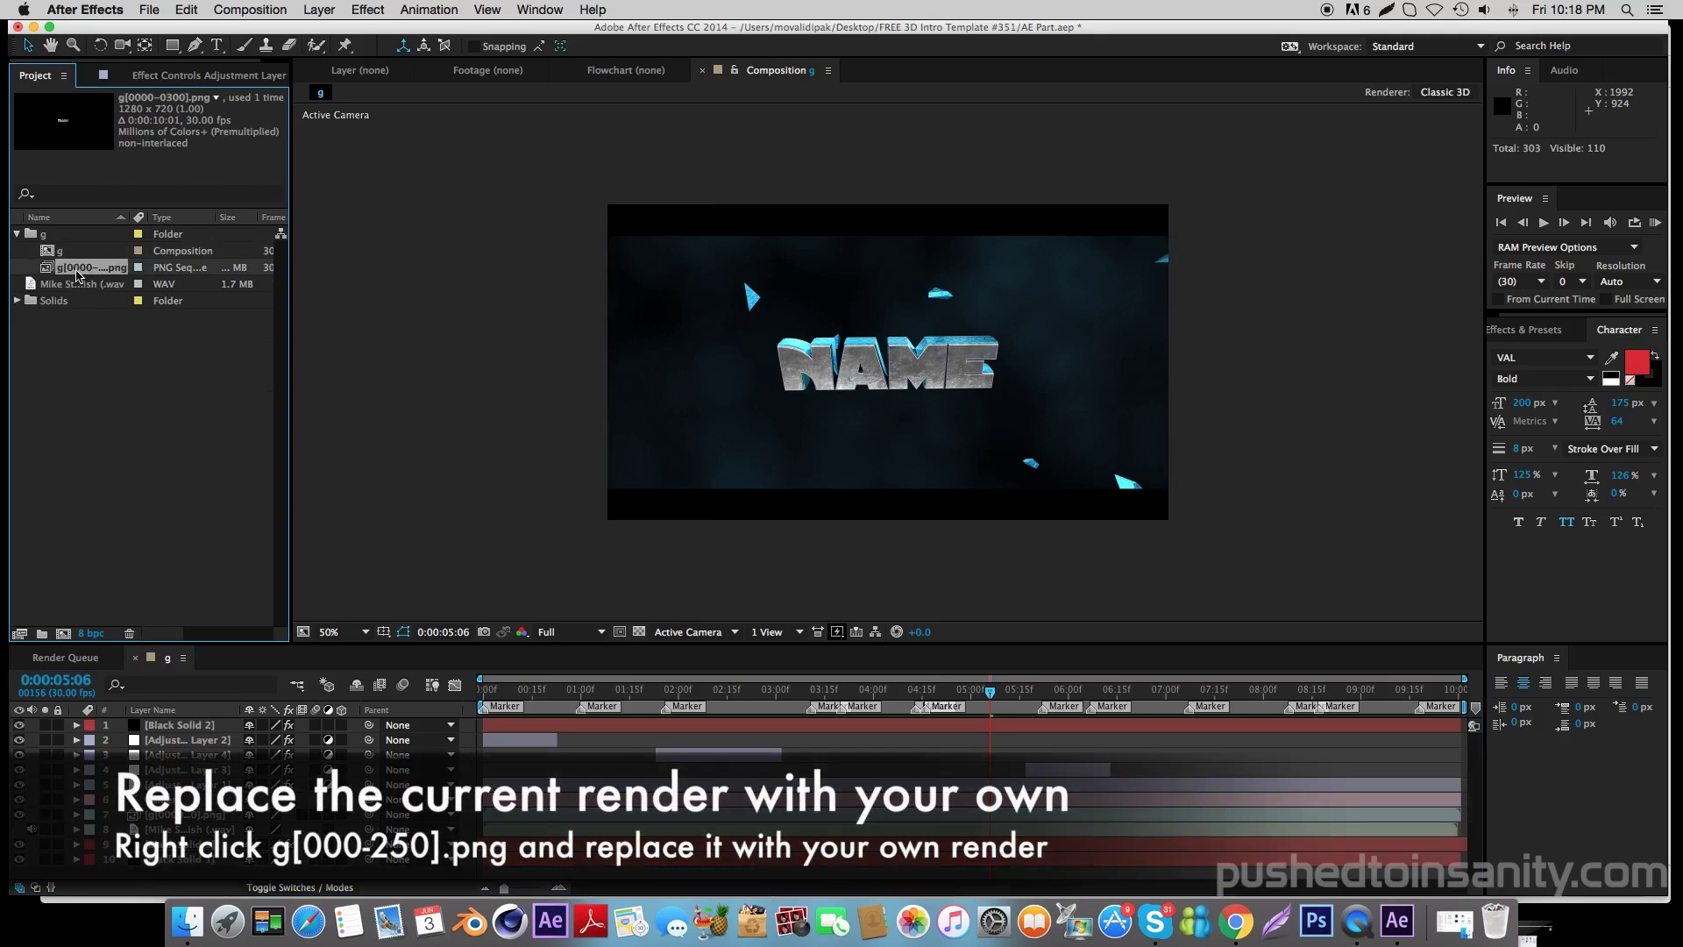
- Use Replace Footage > File to swap in the g0000.png PNG sequence from the render folder
{"action": "right_click", "coordinate": [78, 275]}
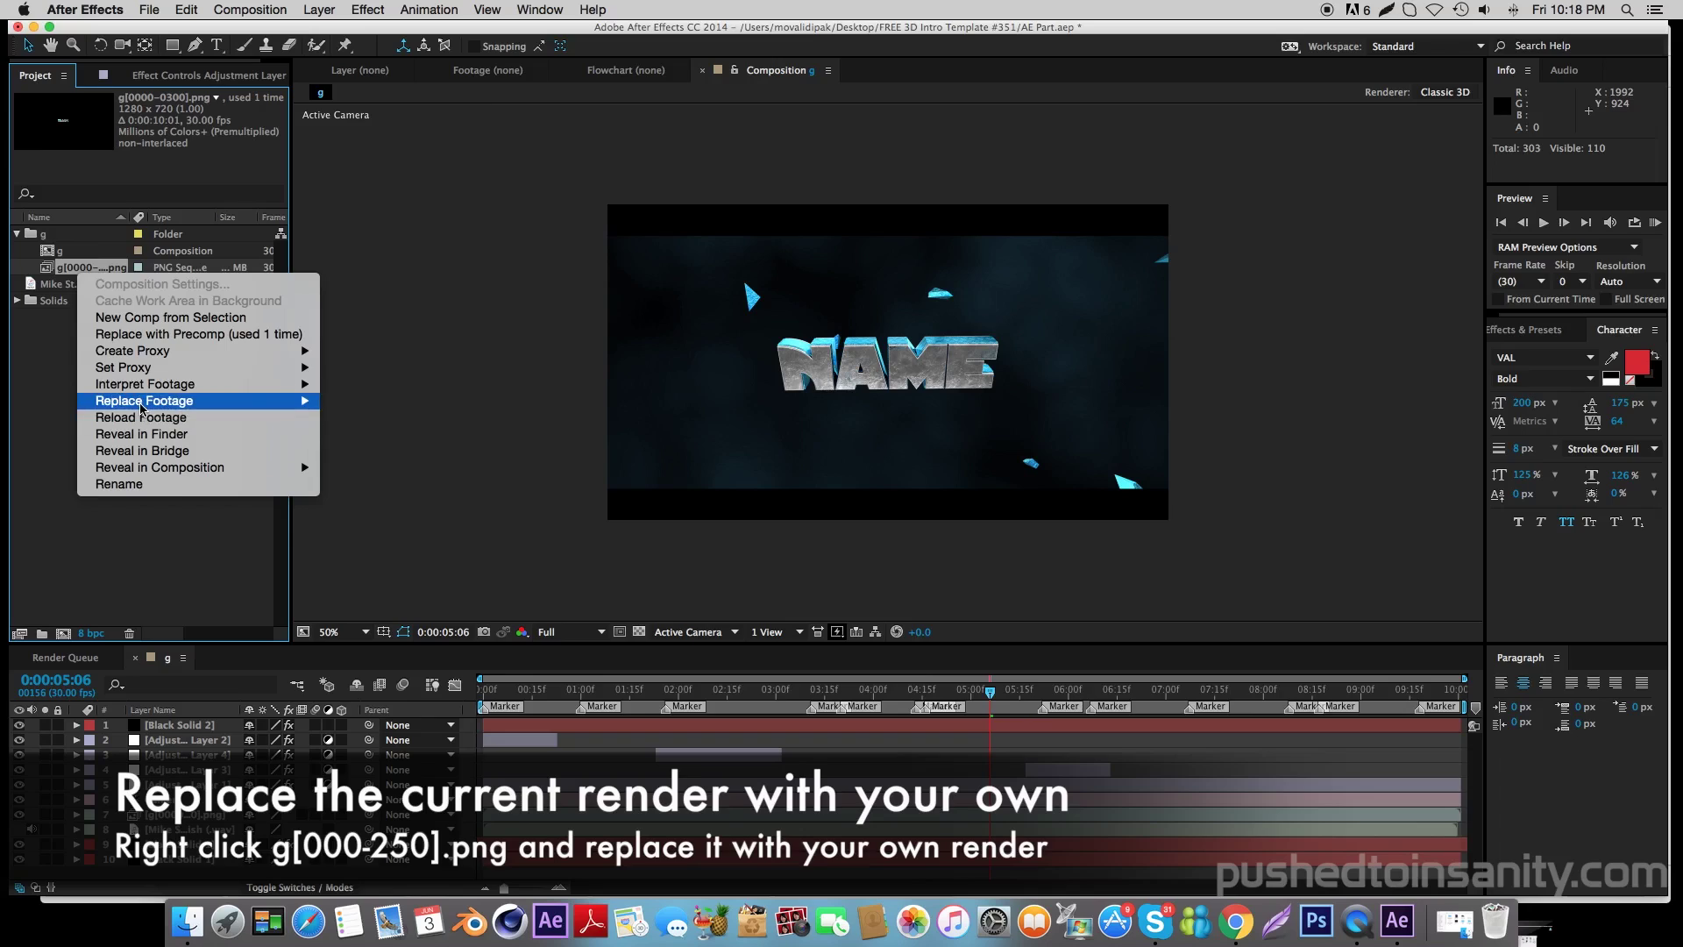
{"action": "mouse_move", "coordinate": [145, 399]}
{"action": "left_click", "coordinate": [378, 407]}
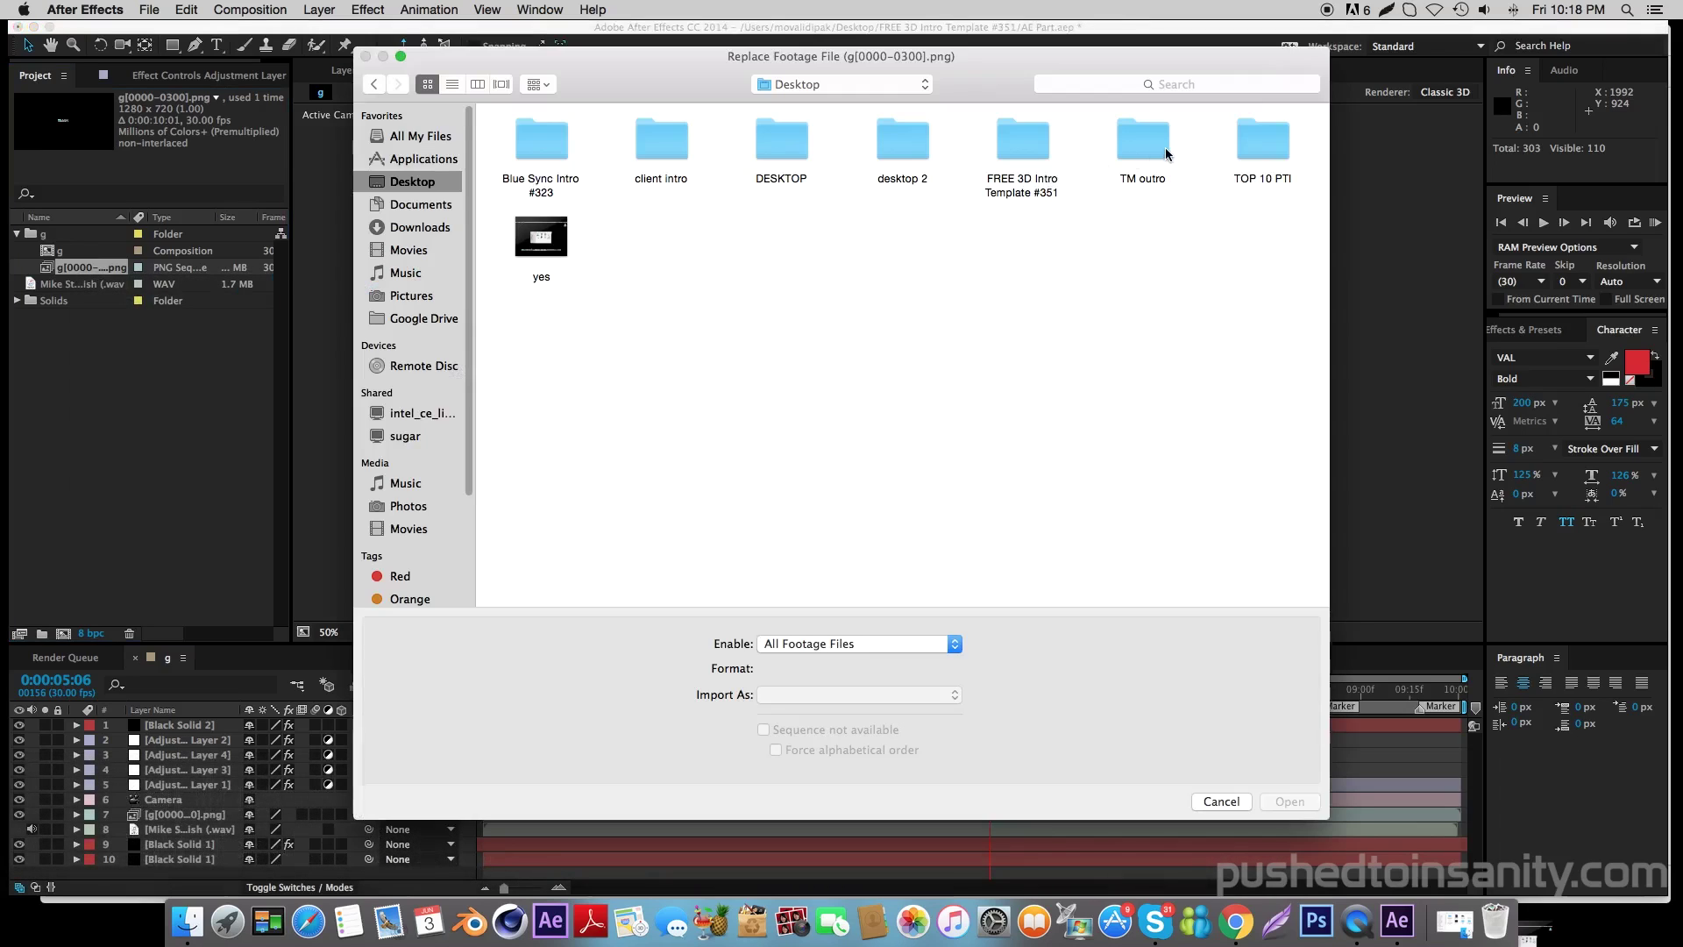
{"action": "double_click", "coordinate": [1017, 159]}
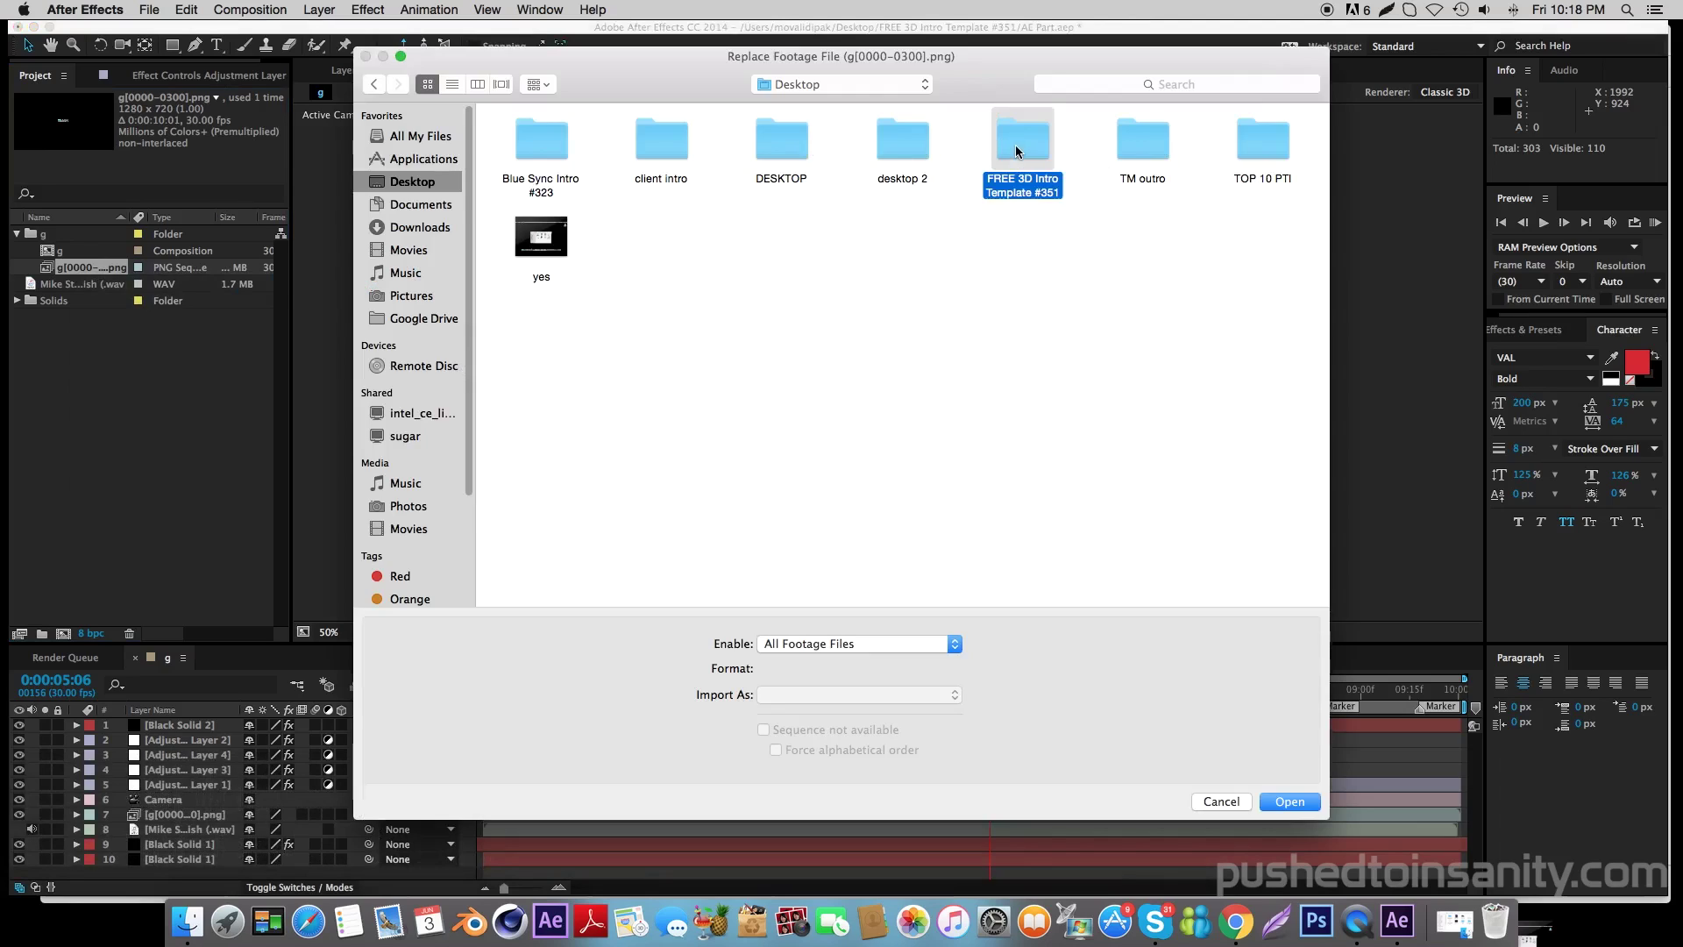
{"action": "double_click", "coordinate": [1252, 159]}
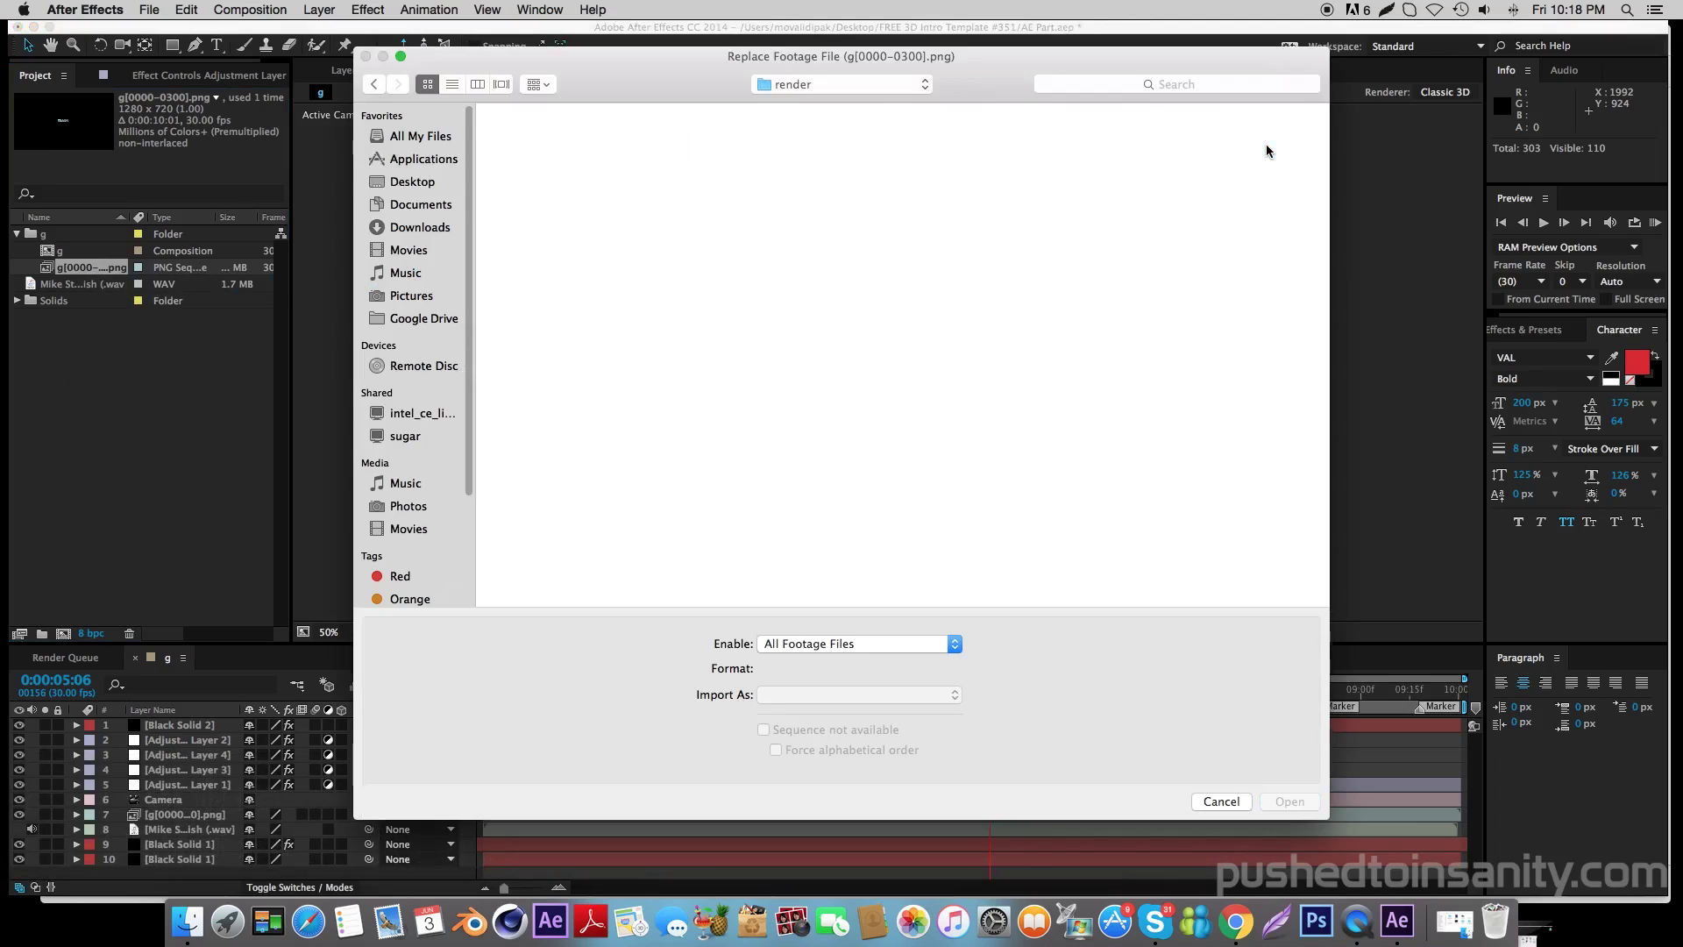
{"action": "left_click", "coordinate": [642, 147]}
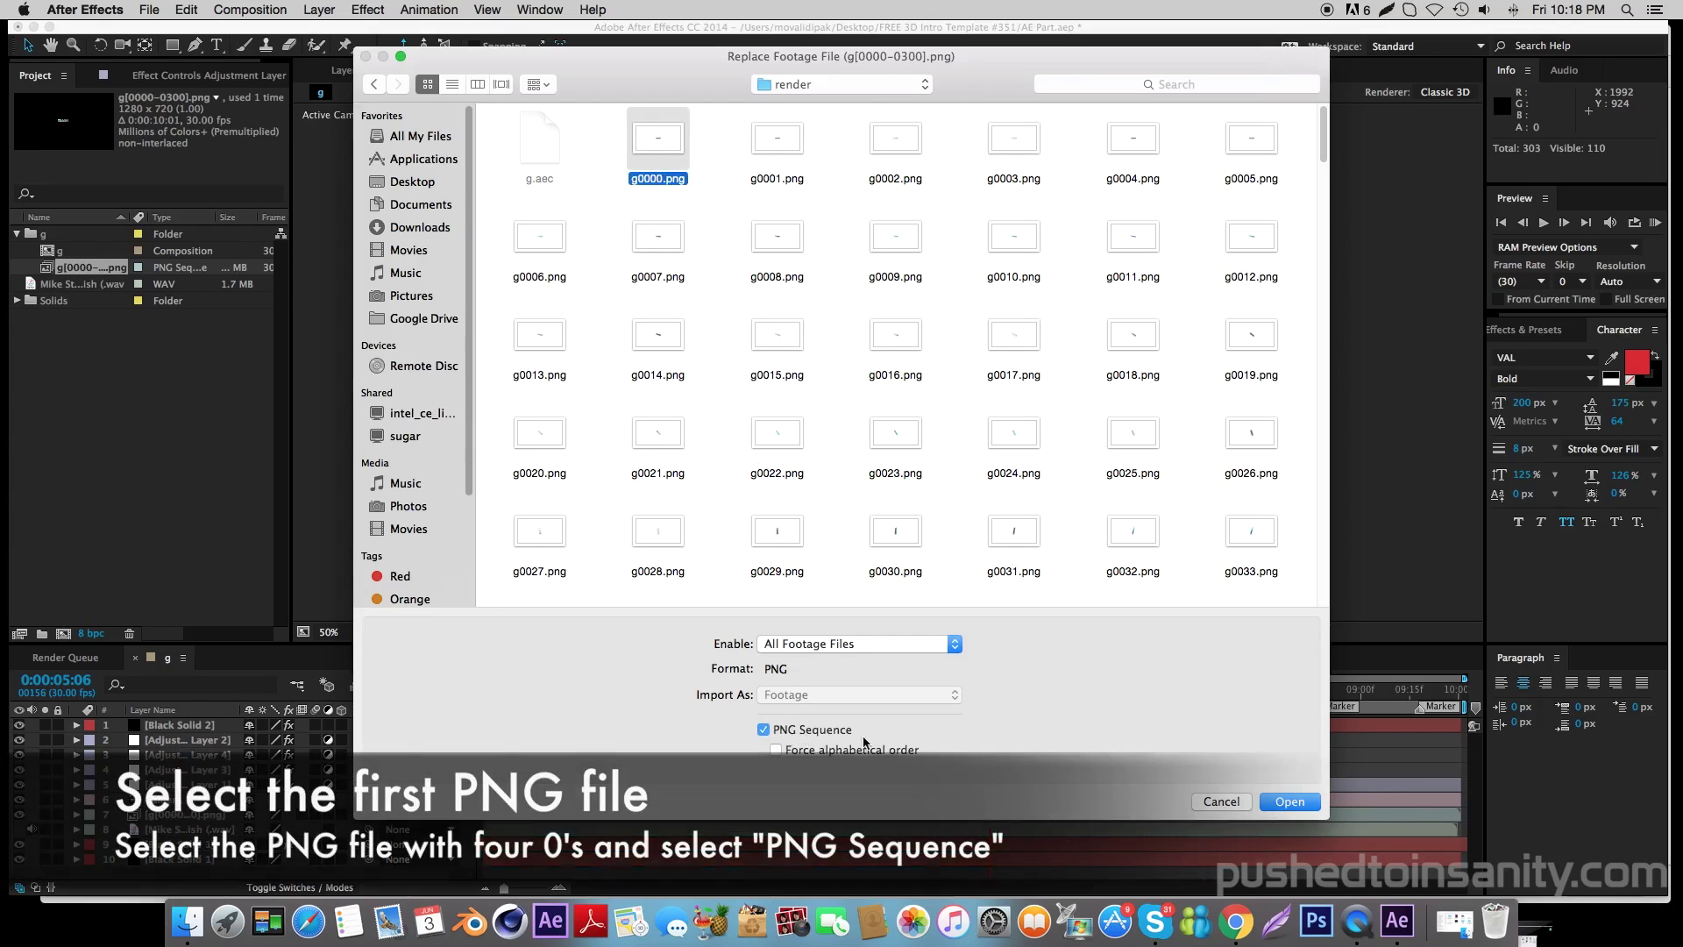
{"action": "left_click", "coordinate": [1290, 802]}
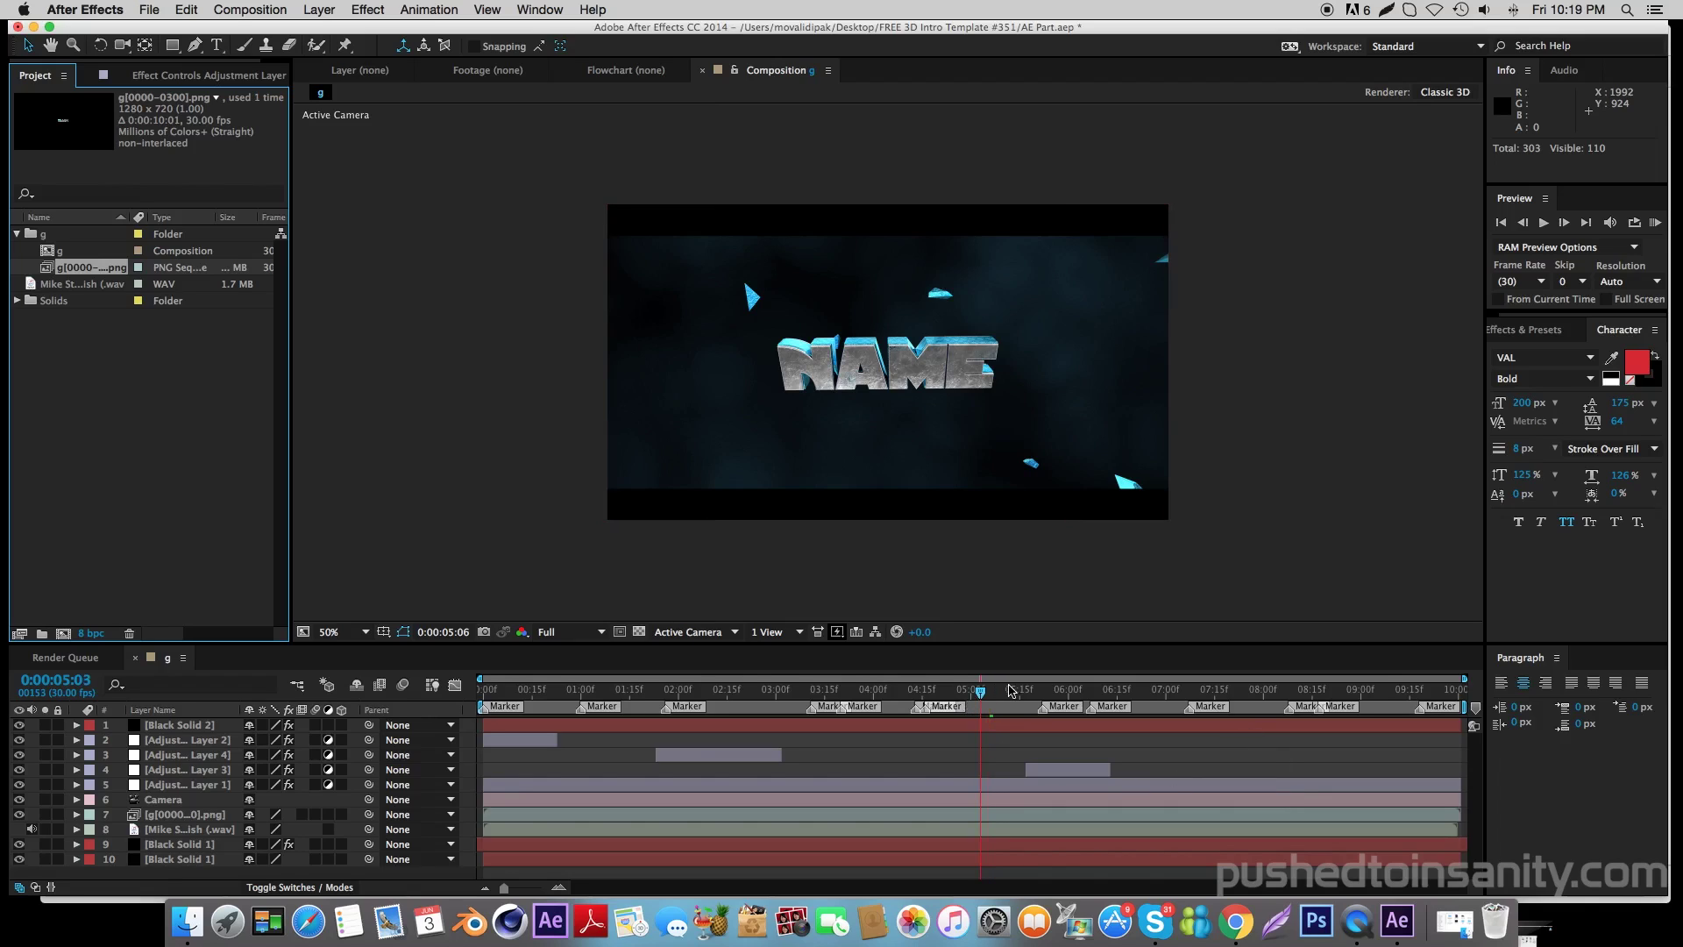
- Scrub the timeline to preview the intro around 8 seconds and 2 seconds in
{"action": "left_click_drag", "start_coordinate": [1012, 690], "coordinate": [1321, 693]}
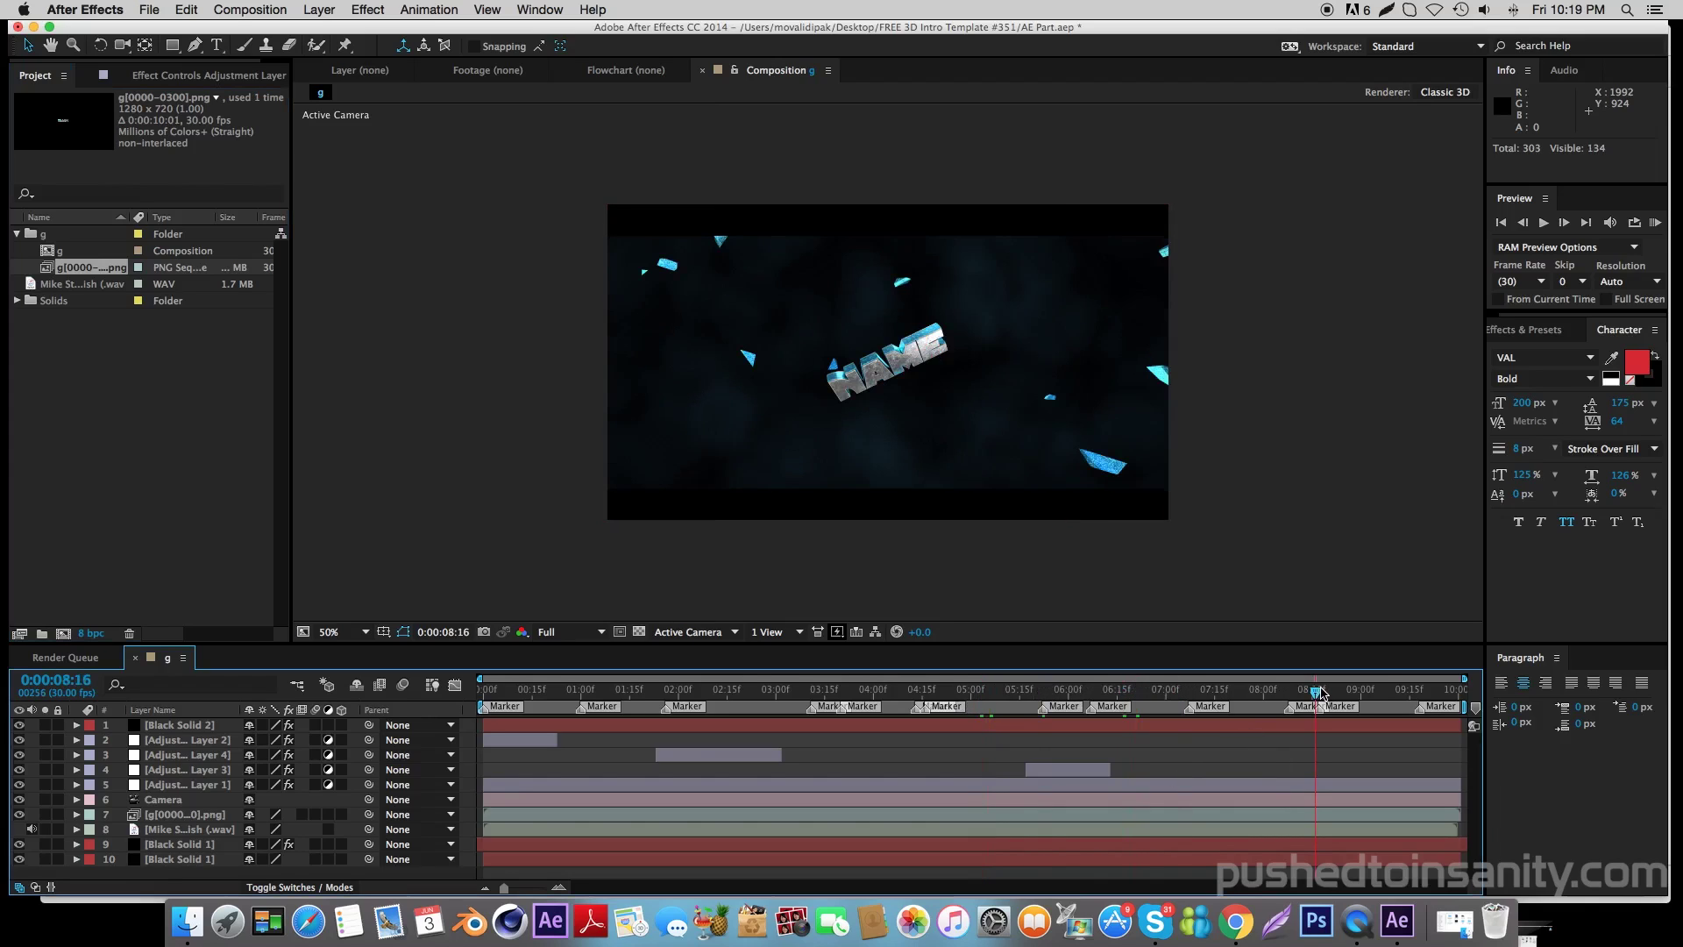
{"action": "left_click", "coordinate": [625, 700]}
{"action": "left_click_drag", "start_coordinate": [690, 694], "coordinate": [730, 697]}
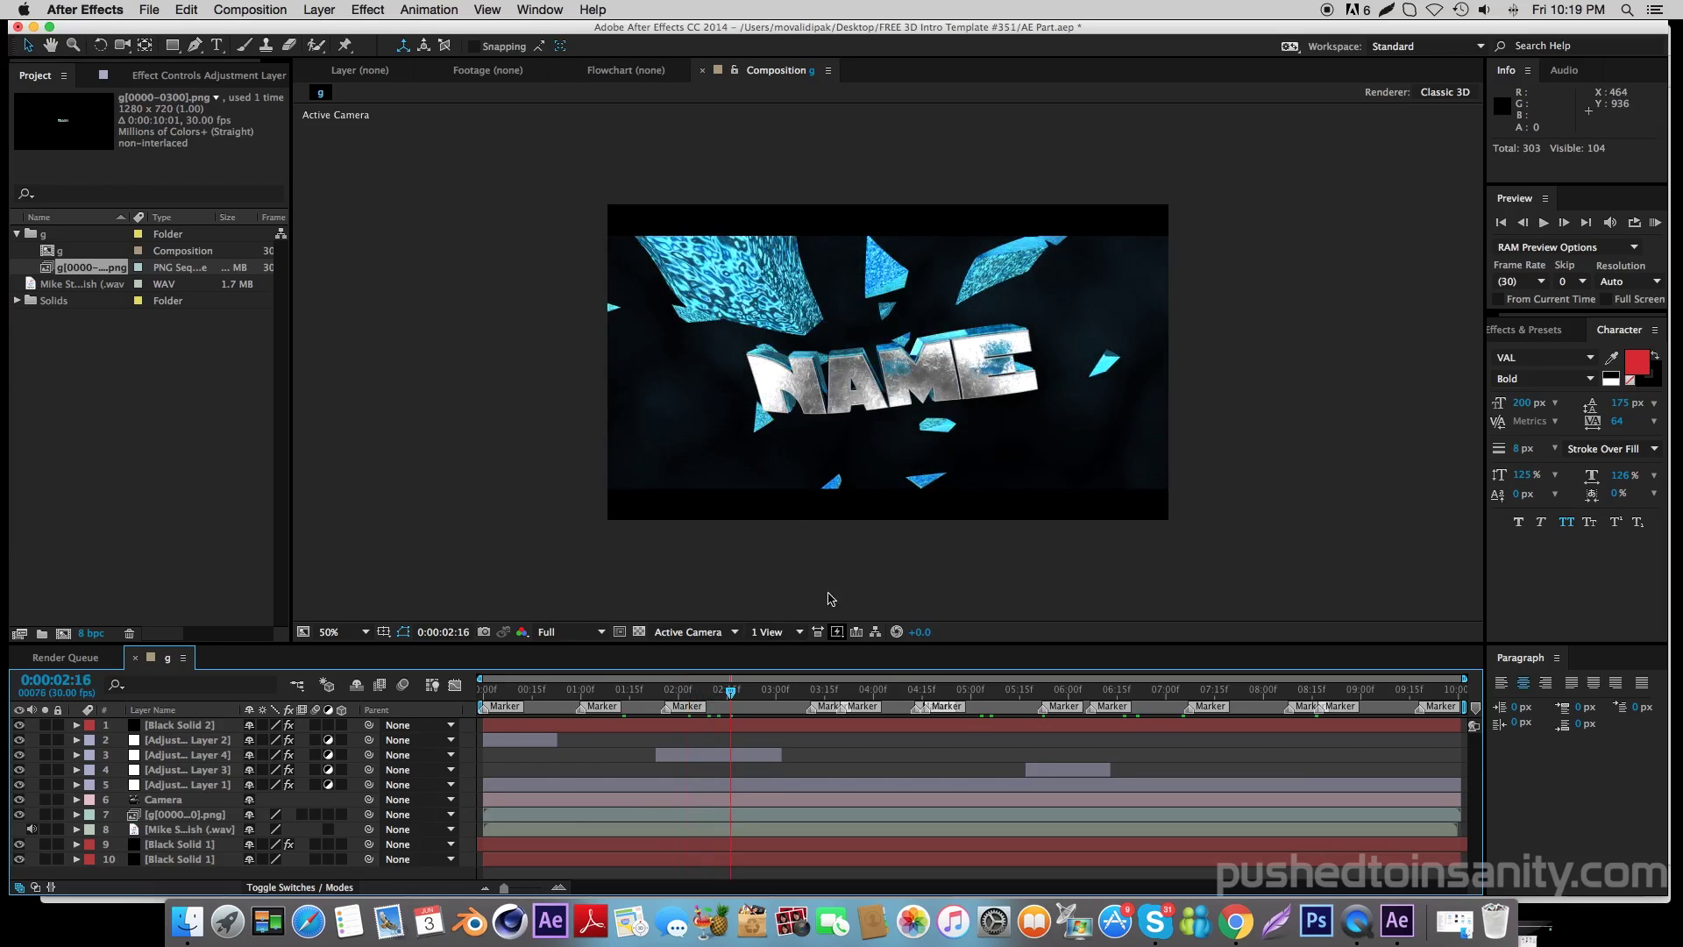
- Add composition g to the Render Queue and start rendering
{"action": "left_click", "coordinate": [250, 10]}
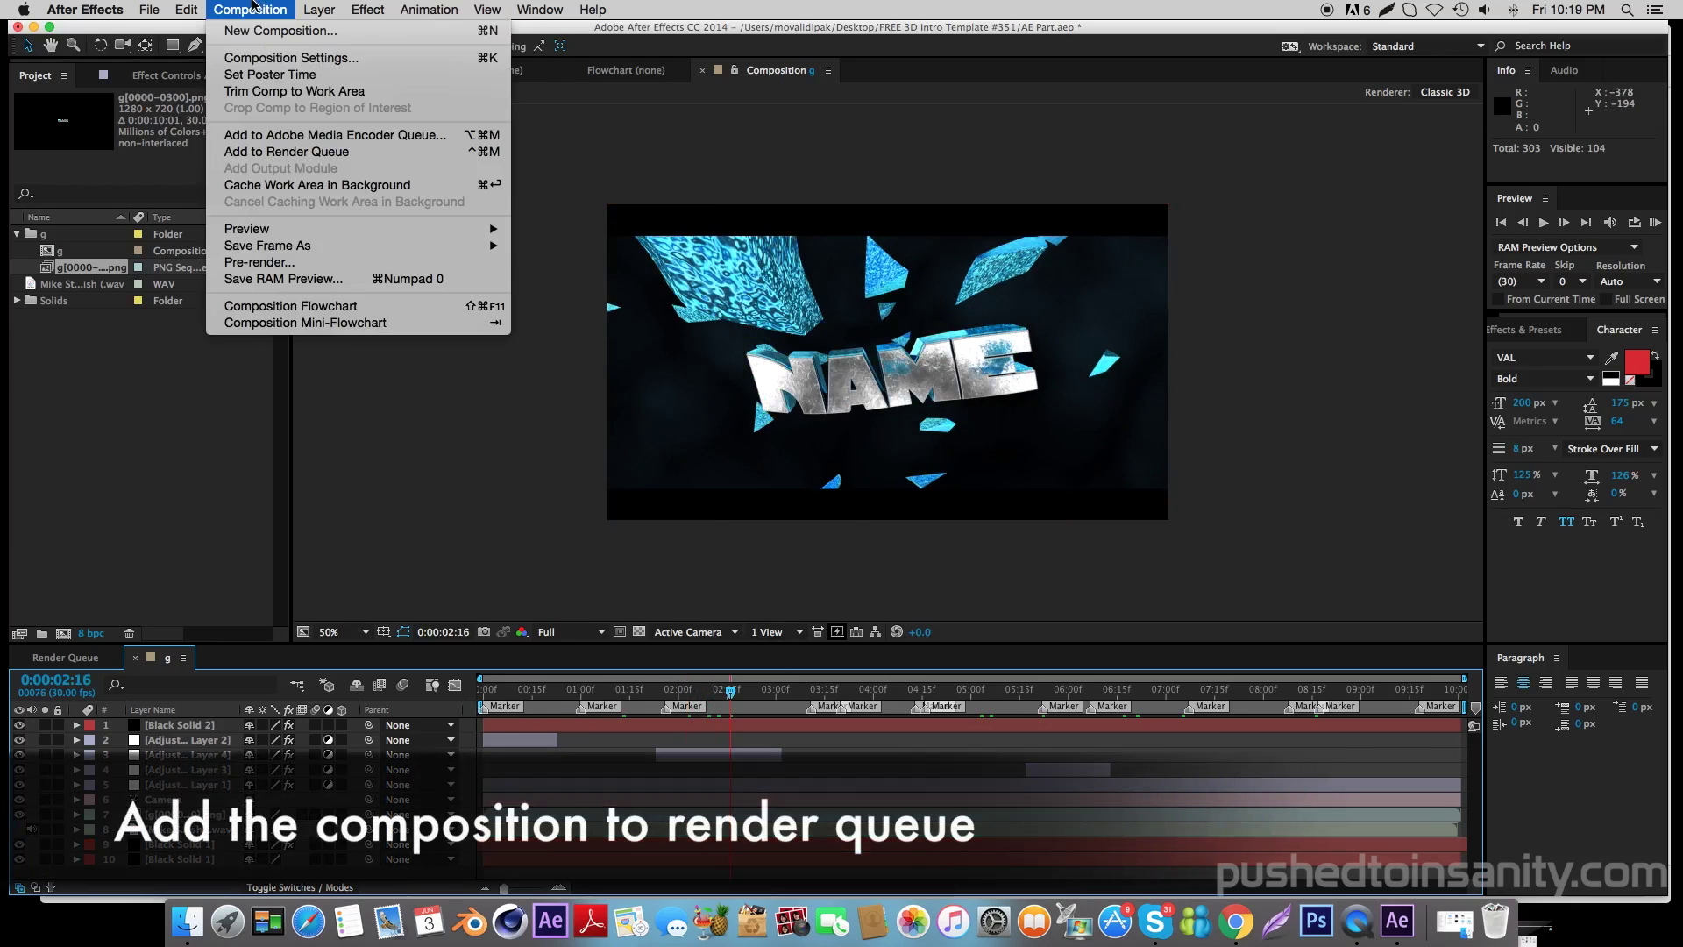
{"action": "left_click", "coordinate": [263, 151]}
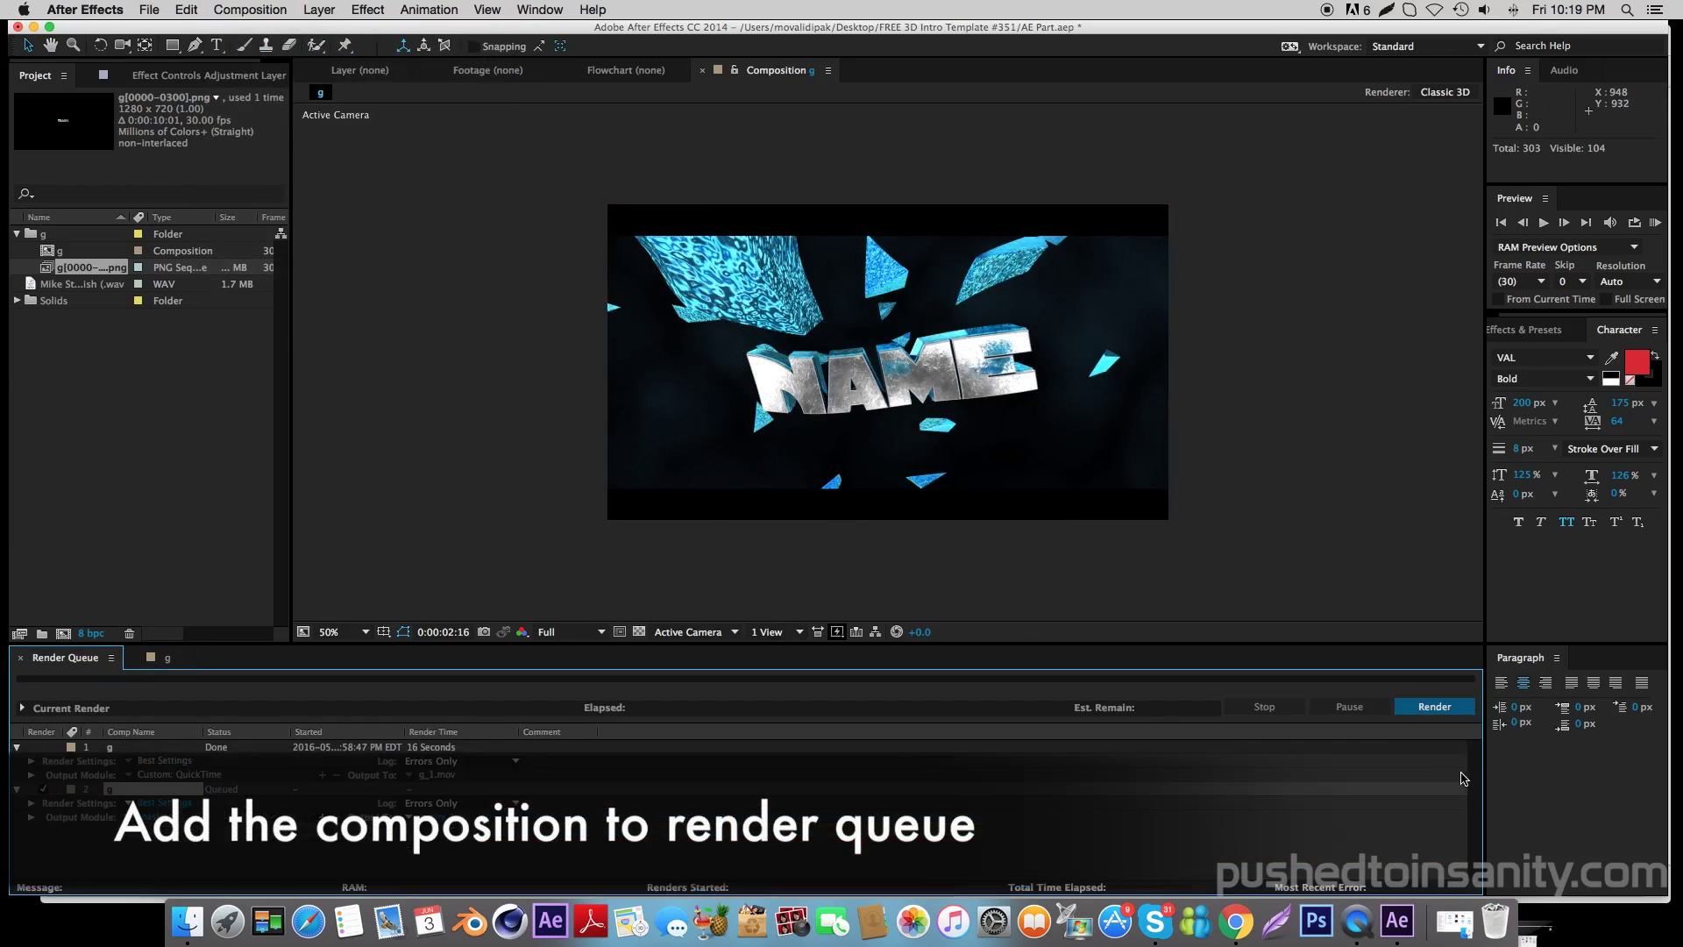
{"action": "left_click", "coordinate": [1436, 706]}
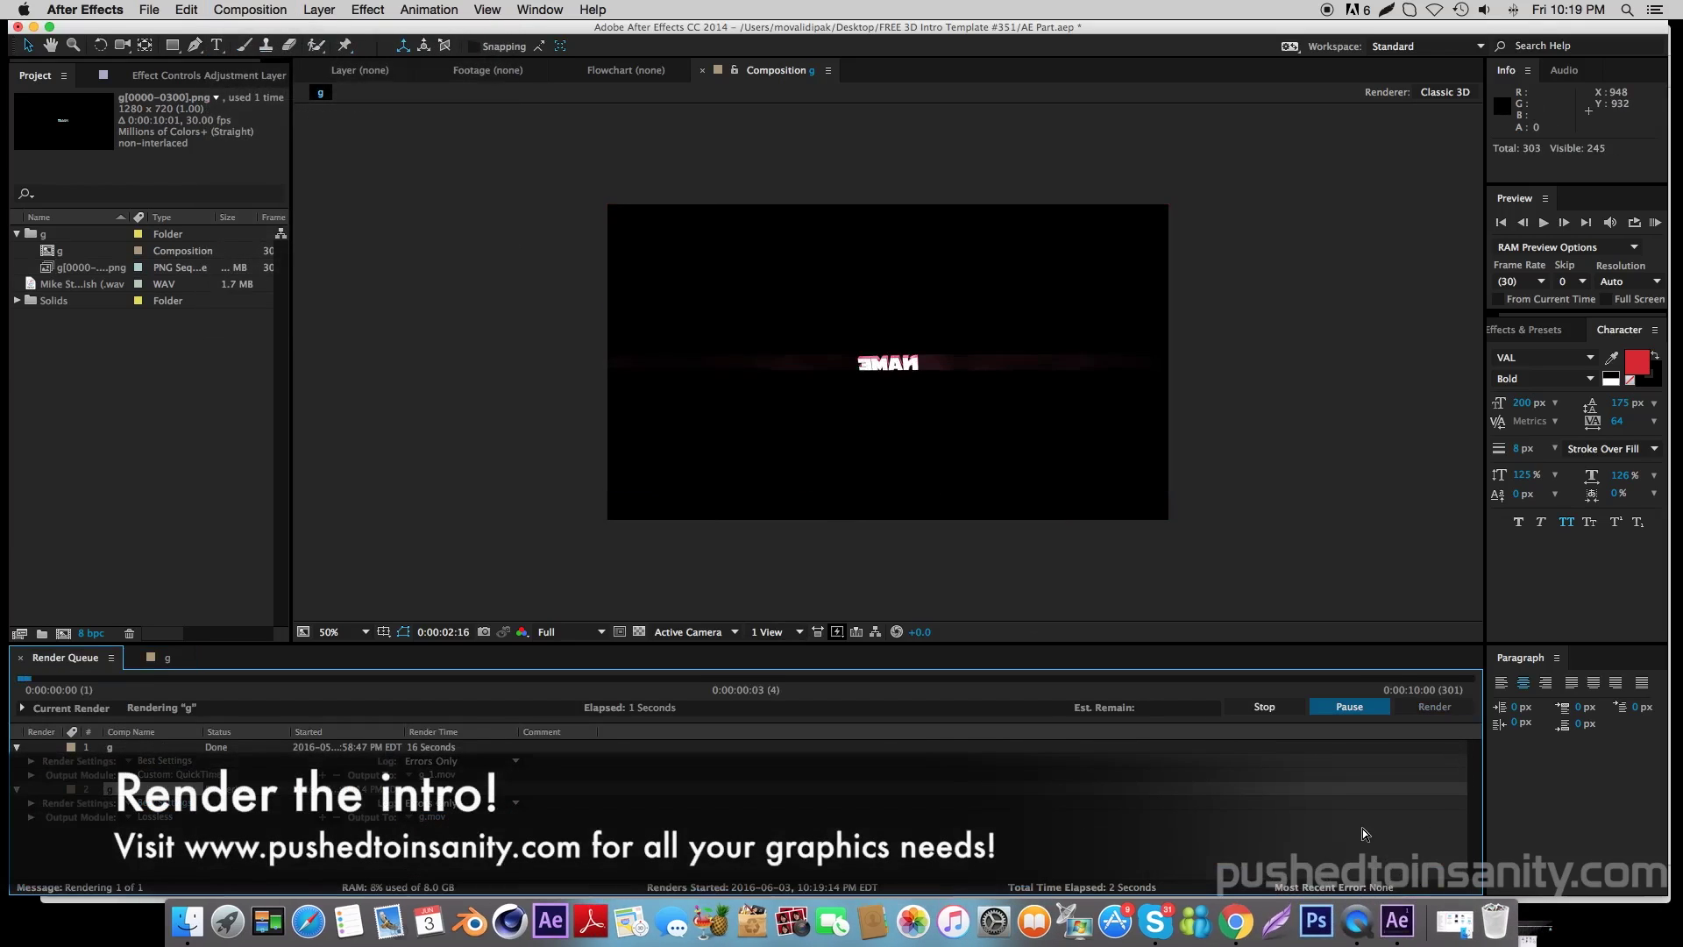